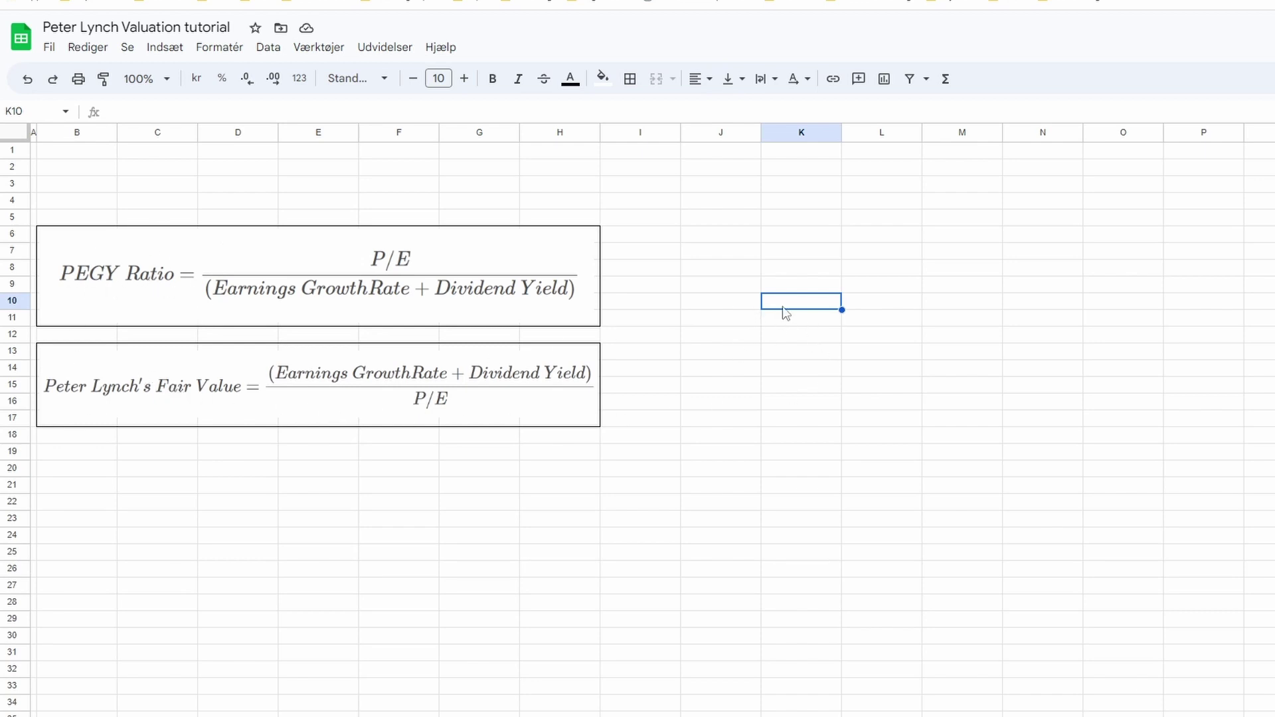
type("AAPL")
Enter ticker AAPL in K10 and labels Growth rate, Div. yield and P/E ratio in L11:L13
key("Return")
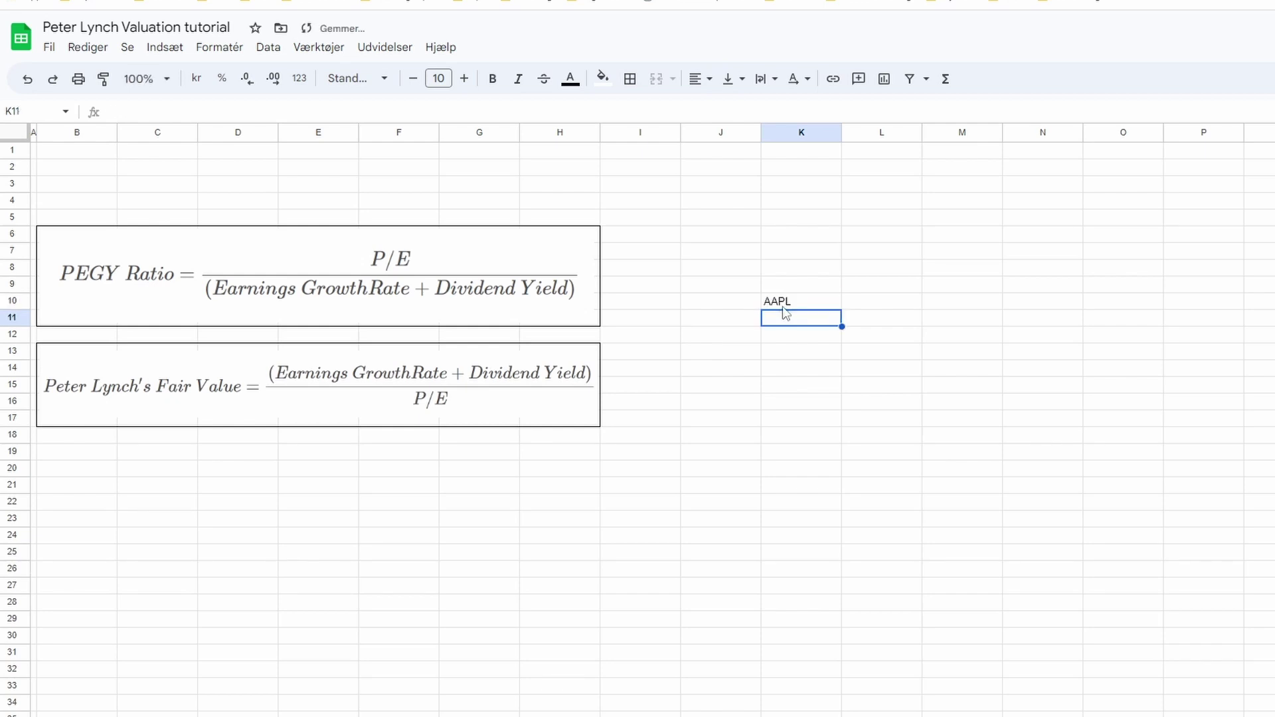
left_click(887, 324)
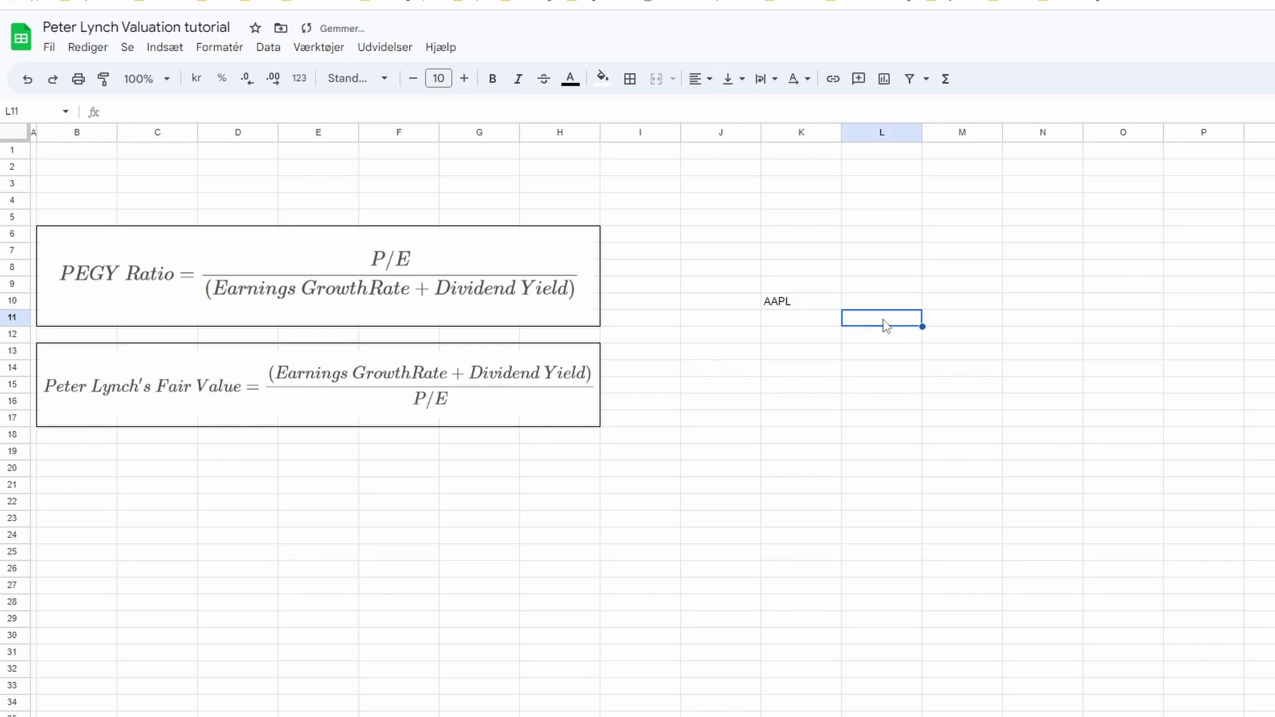
double_click(886, 325)
type("Gr")
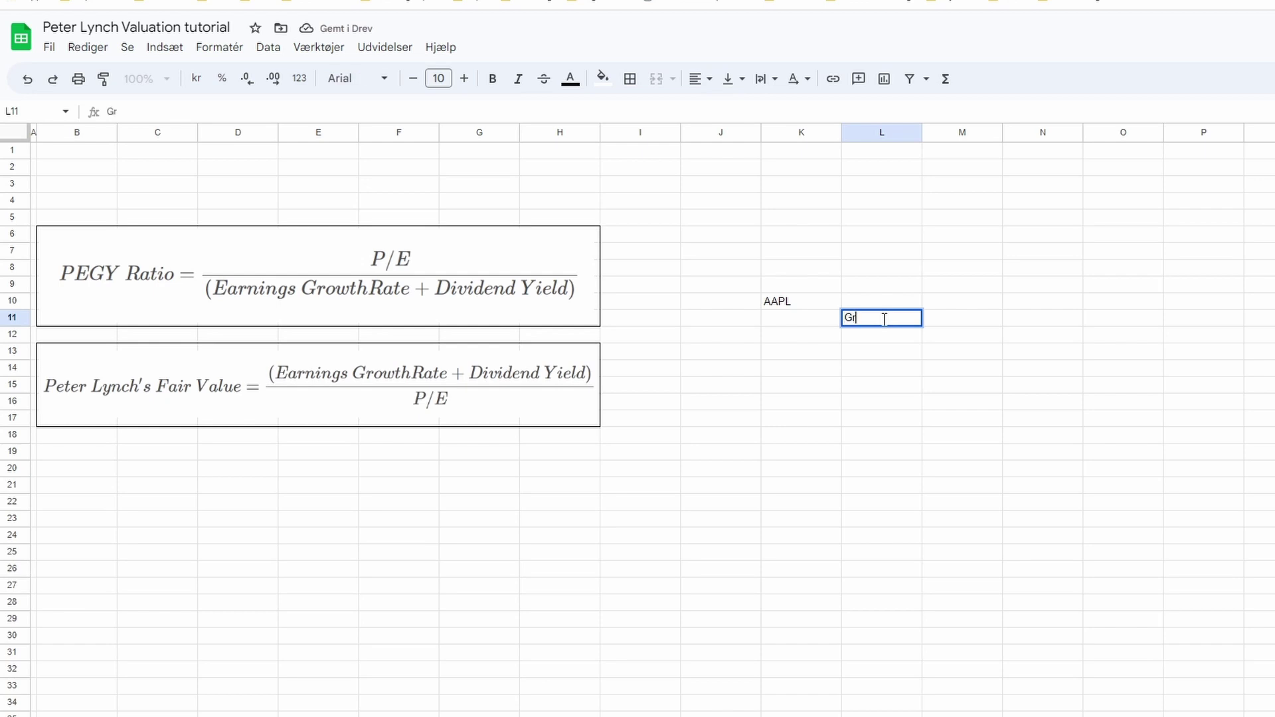
type("owth rate")
key("Return")
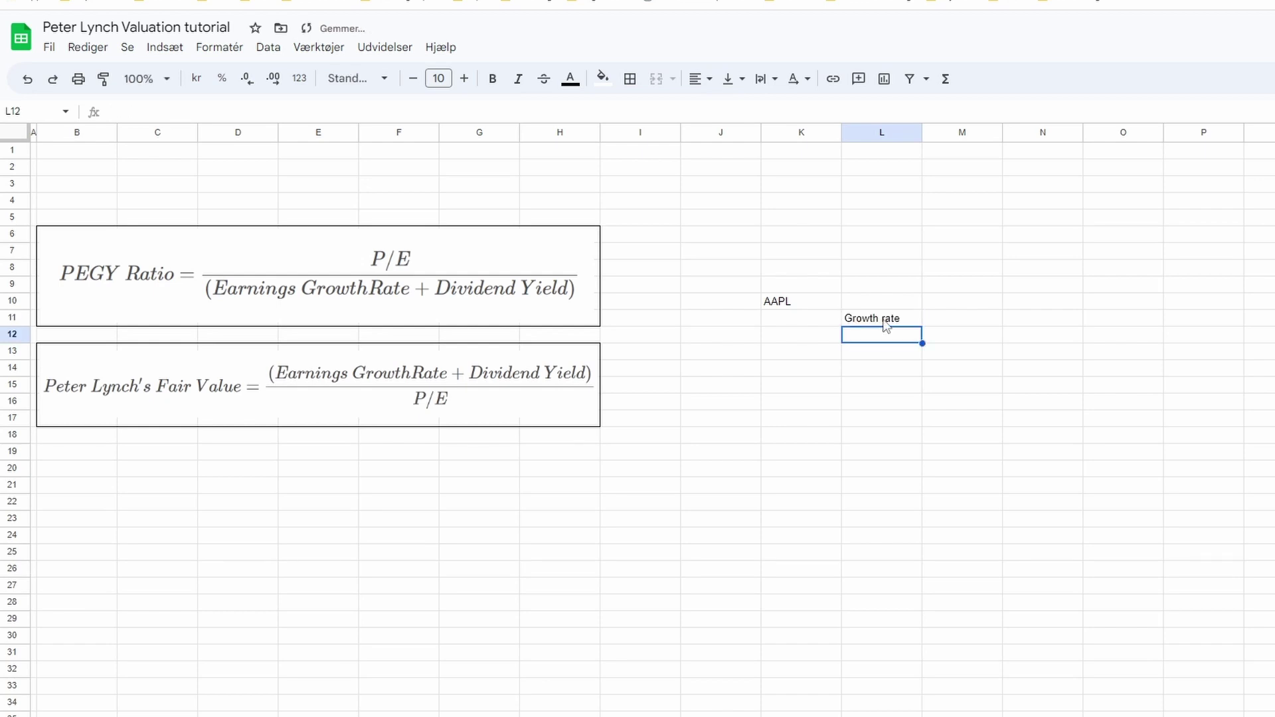
type("Div. yie")
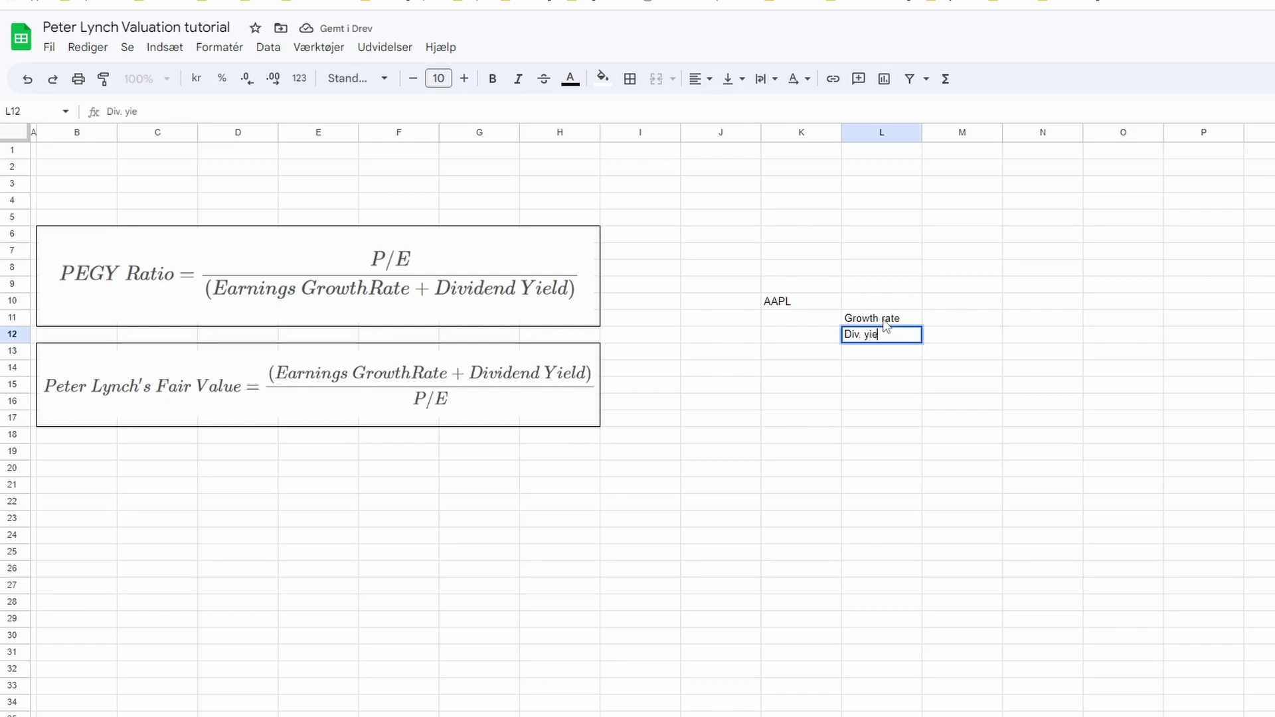
type("ld")
key("Return")
type("P/E rat")
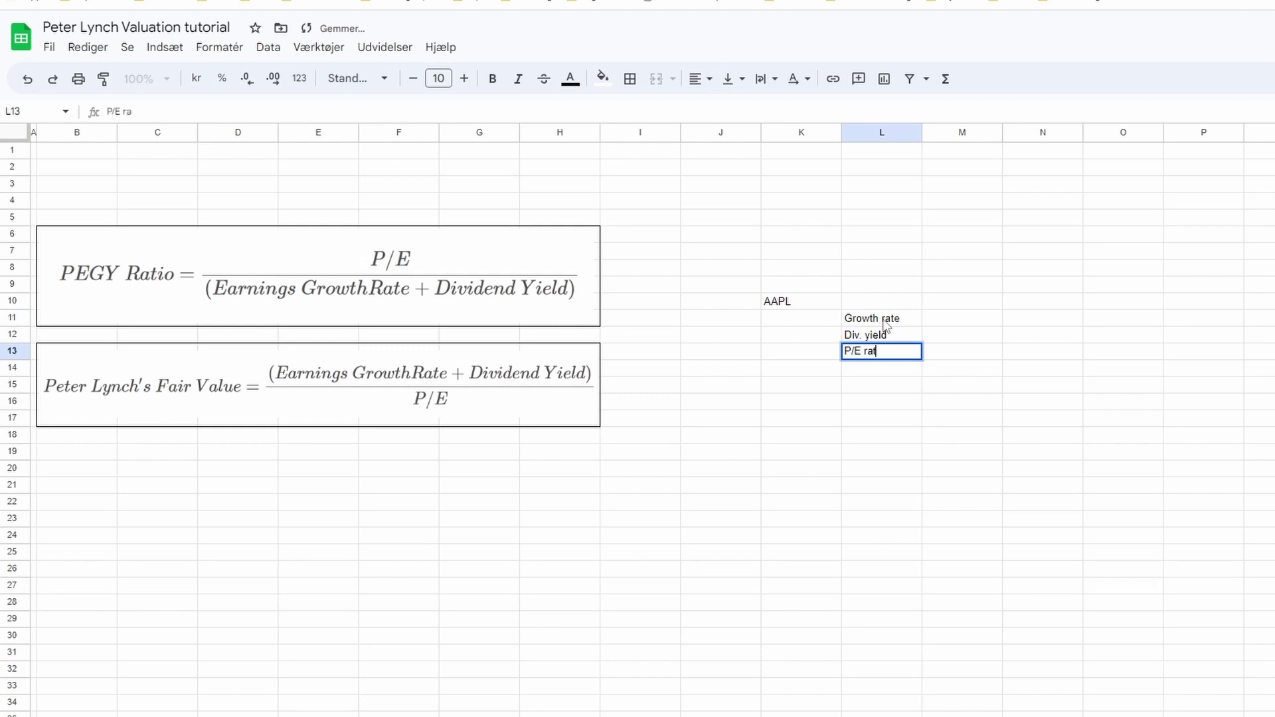
type("io")
key("Return")
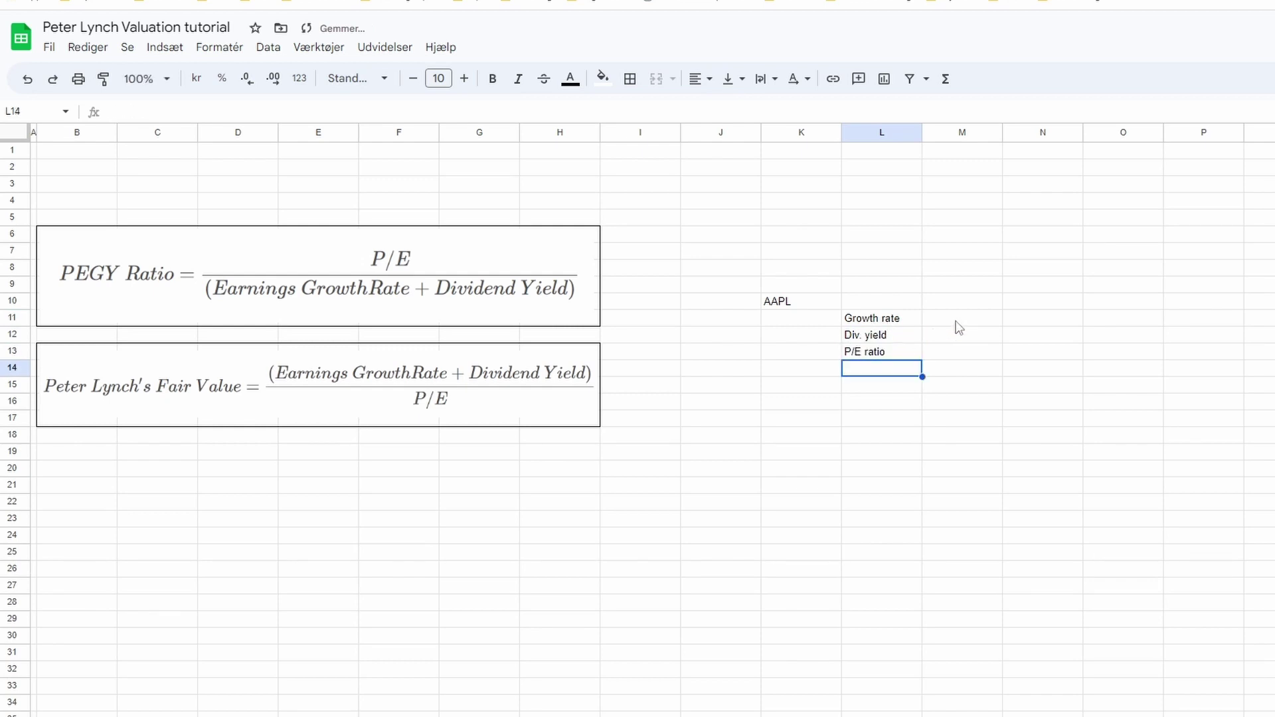
left_click(963, 319)
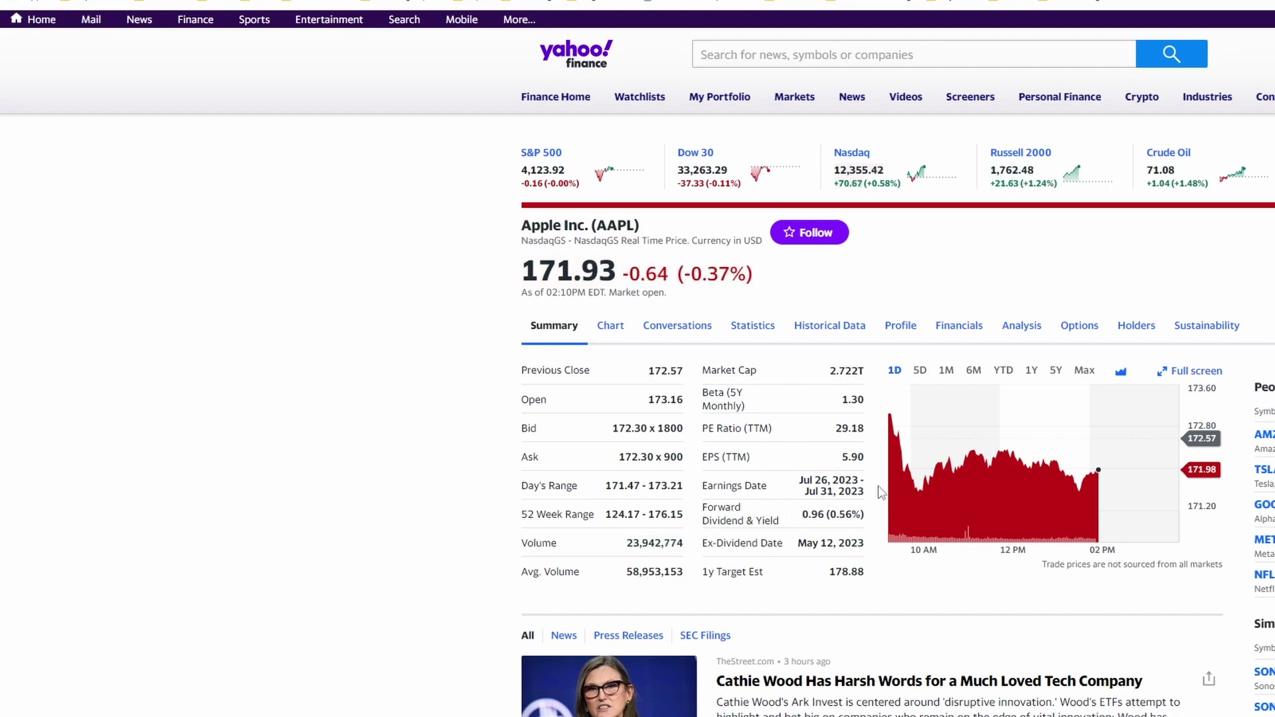
key("ctrl+Tab")
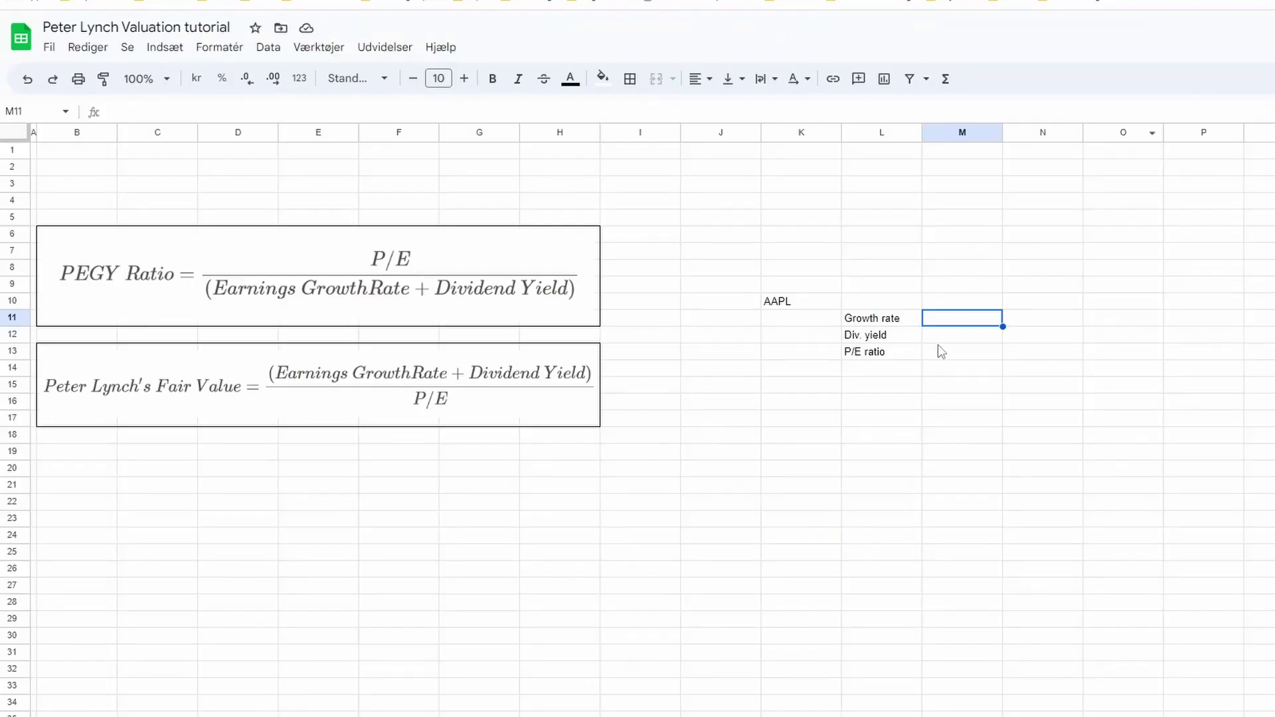
Enter Apple's P/E ratio 29,18 in M13 and dividend yield 0,56 in M12
left_click(943, 354)
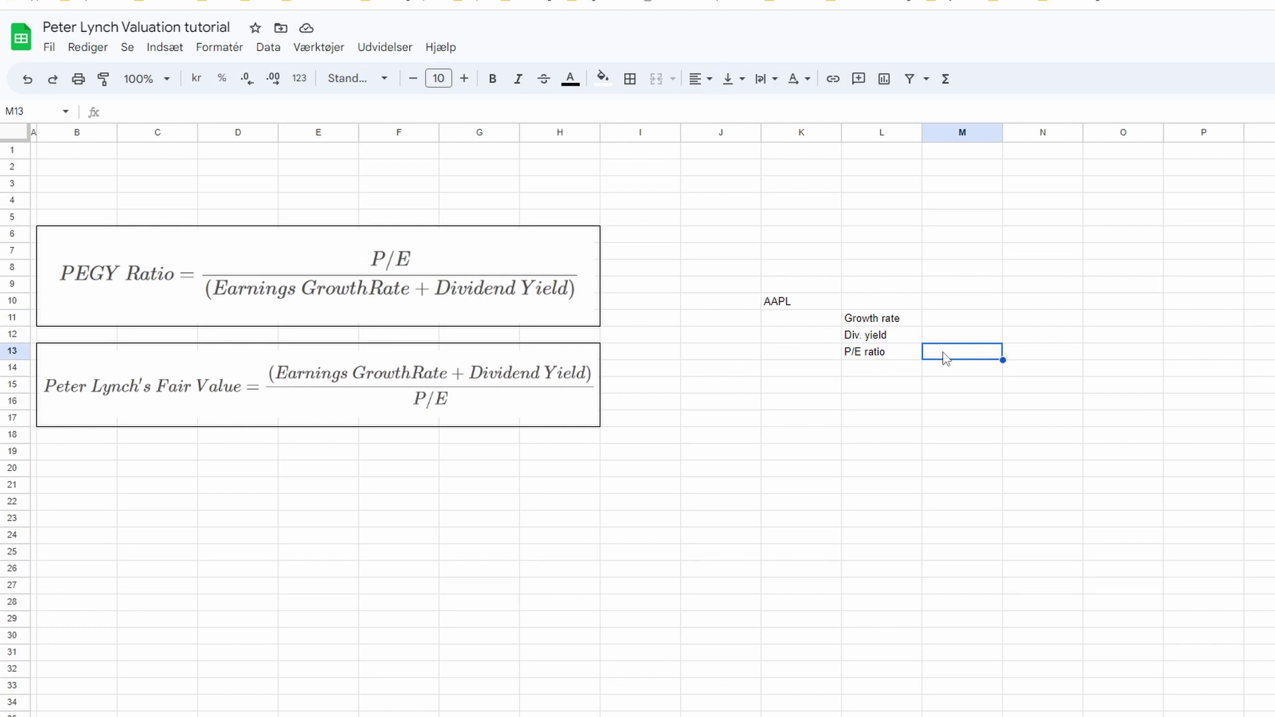
type("29")
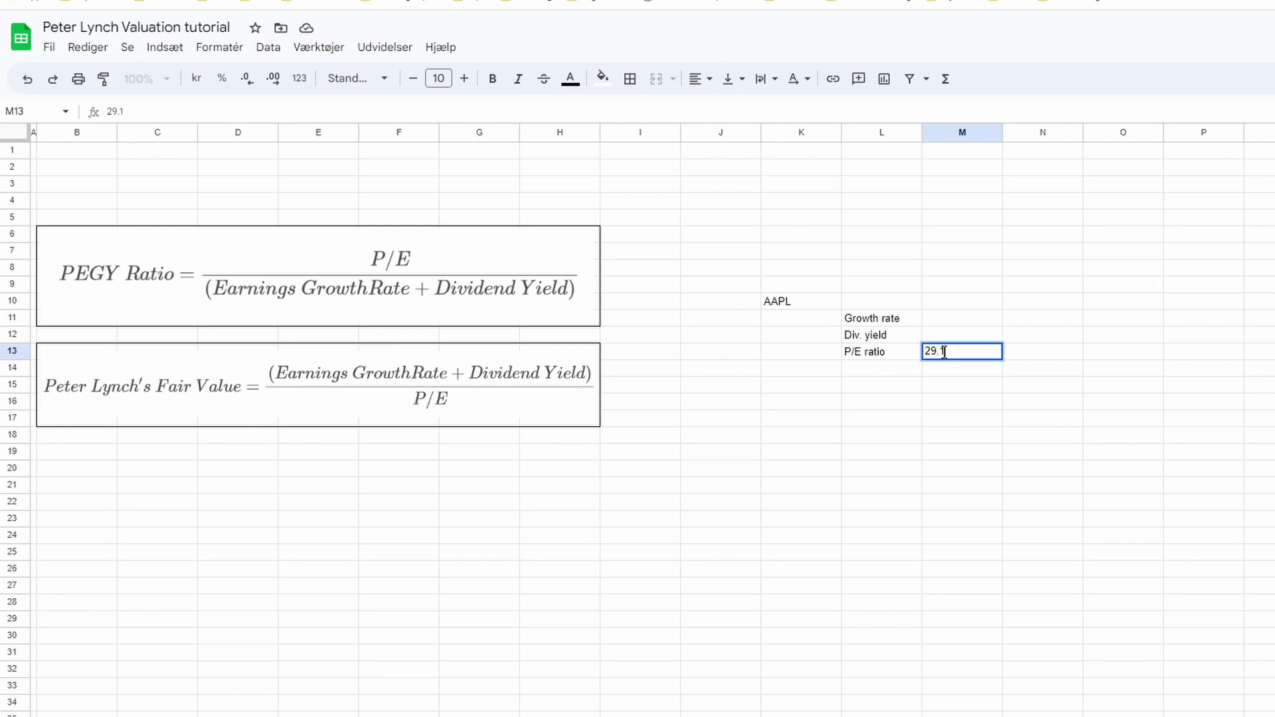
type(",18")
left_click(948, 341)
type("0,")
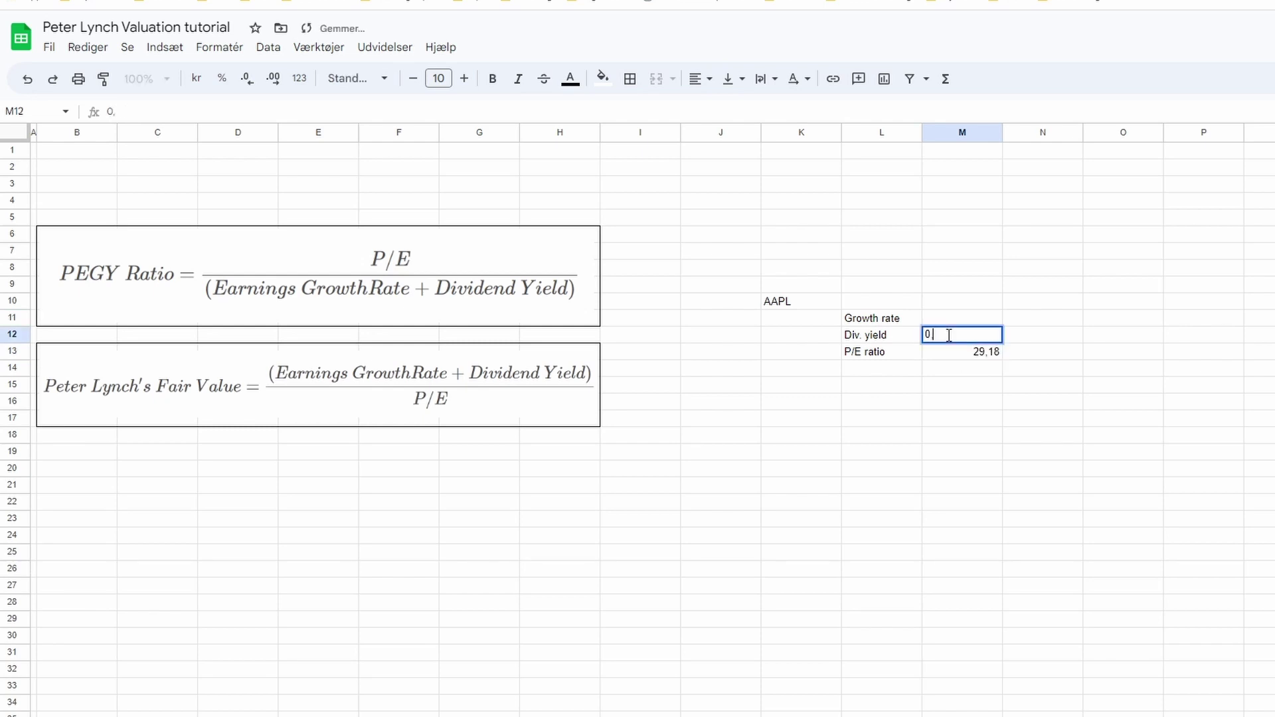
type("56")
left_click(964, 319)
Look up Apple's analyst growth estimates on the Yahoo Finance Analysis page
key("ctrl+Tab")
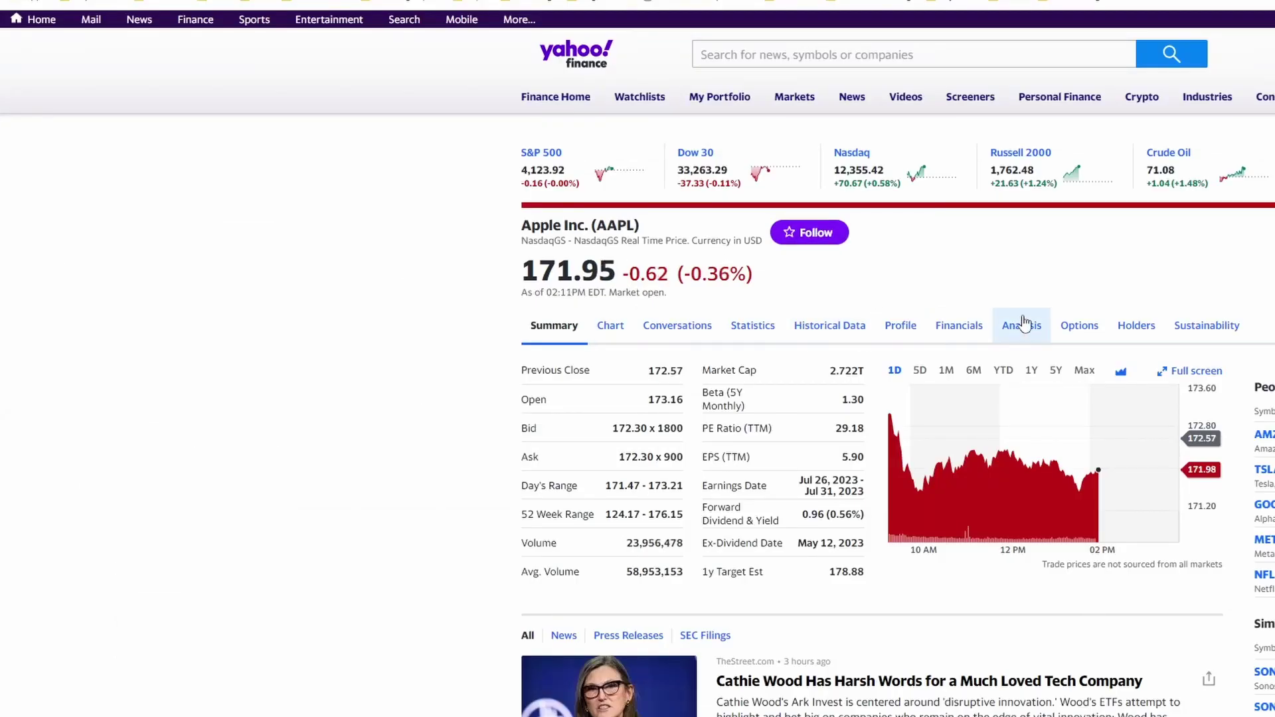
left_click(1022, 335)
scroll(459, 581, "down", 5)
scroll(458, 581, "down", 1)
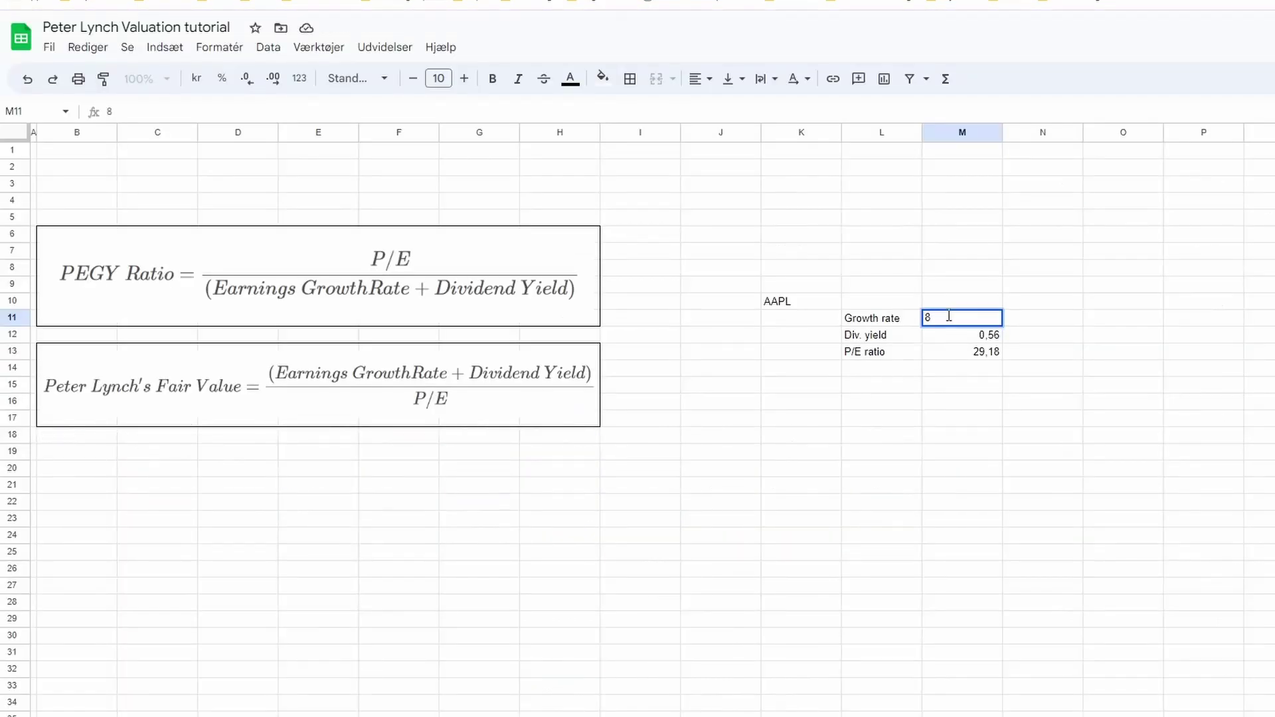
type(",02")
Enter growth rate 8,02 and the fair value formula =(M11+M12)/M13 in M15
key("Return")
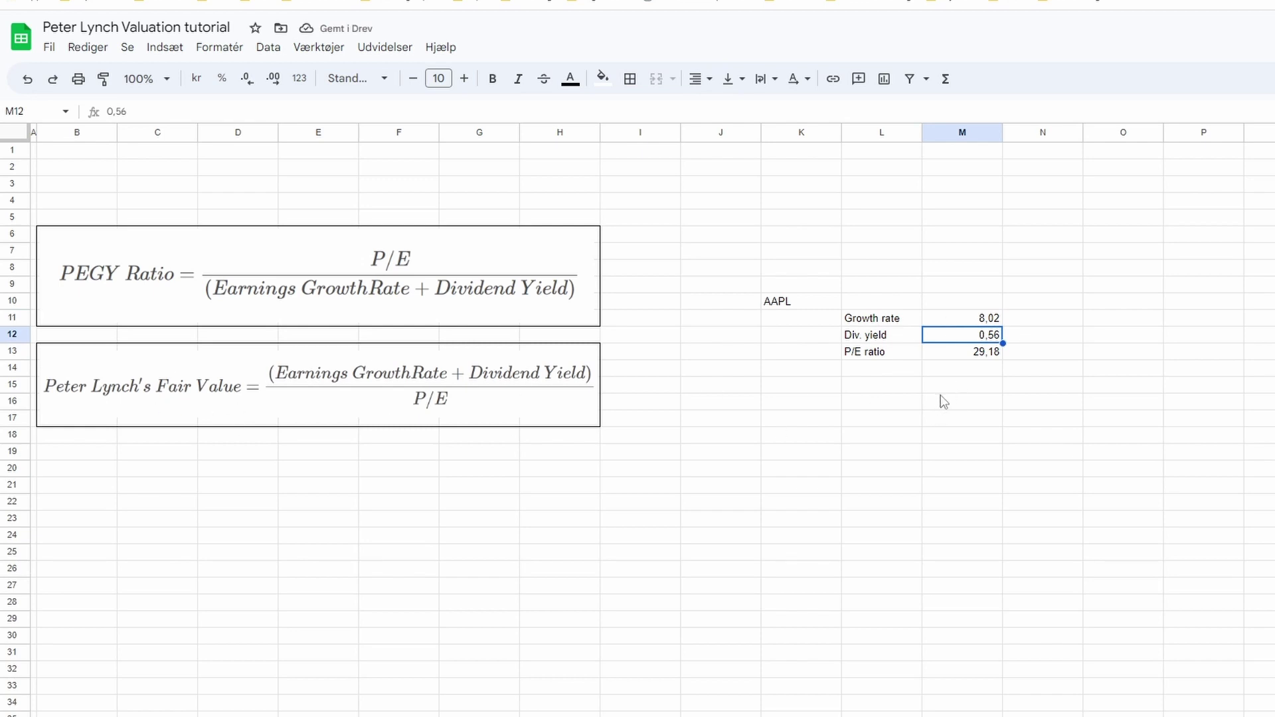
left_click(960, 390)
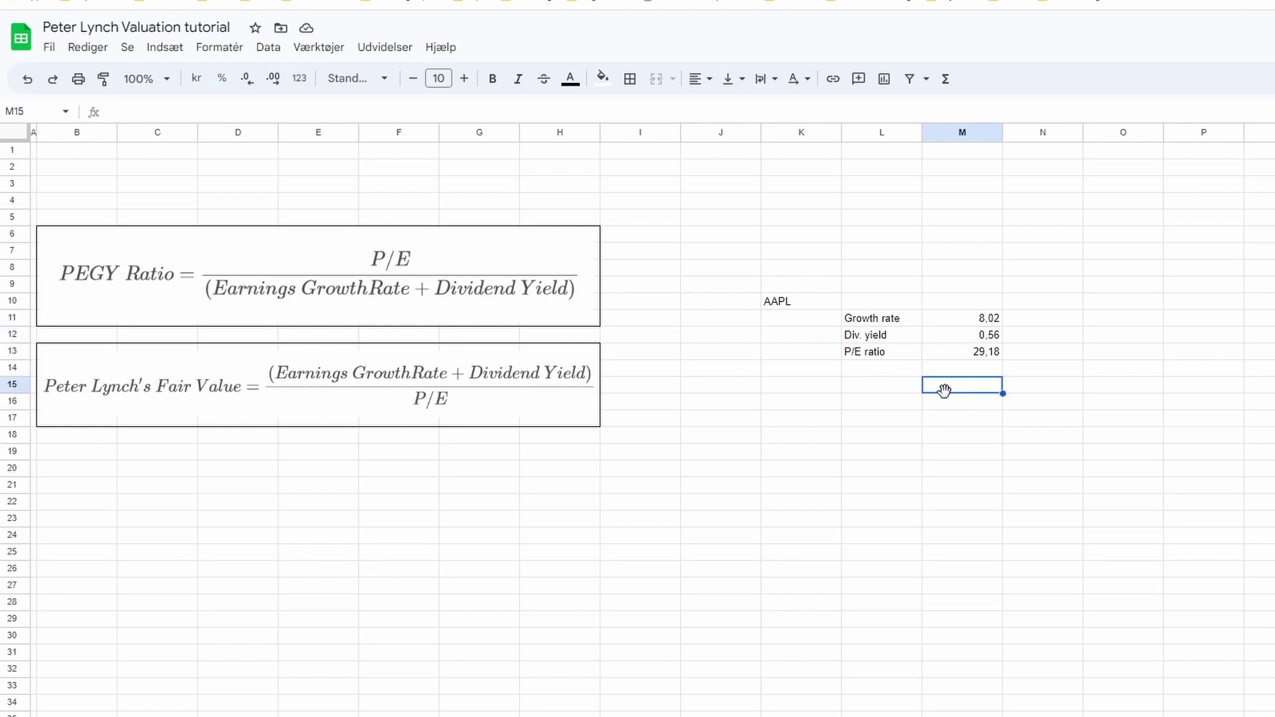
type("=(")
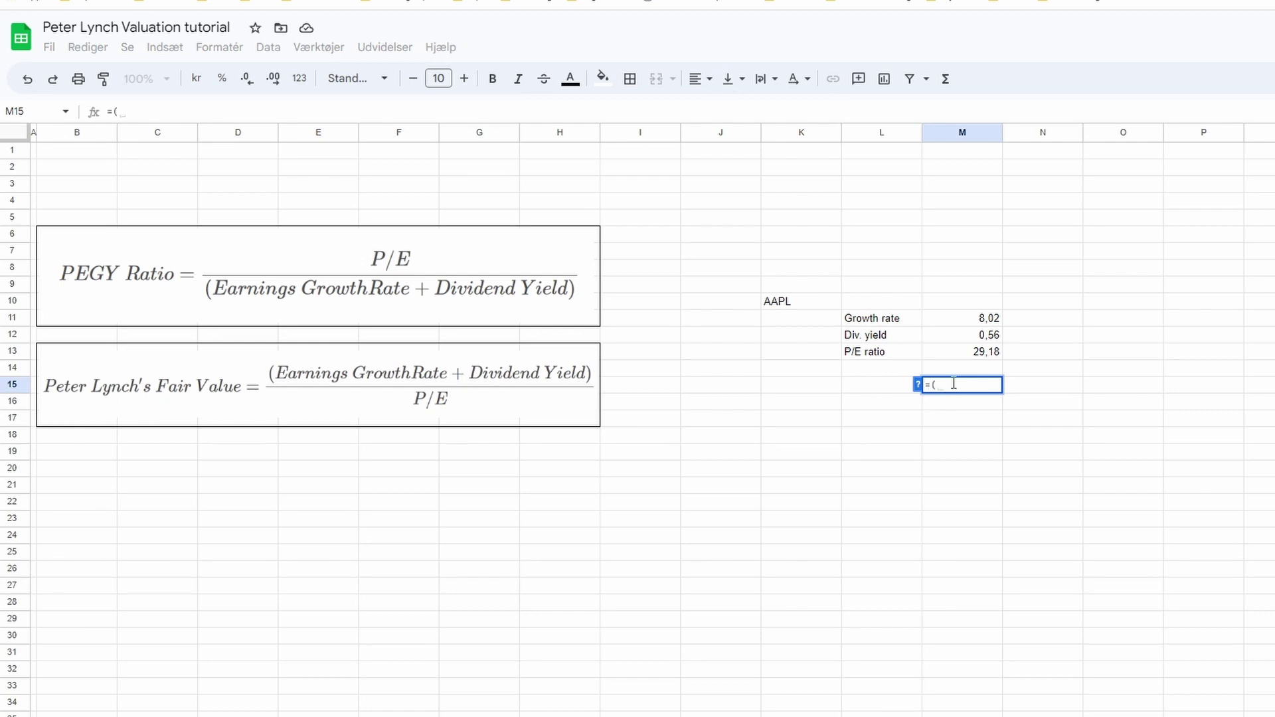
left_click(967, 323)
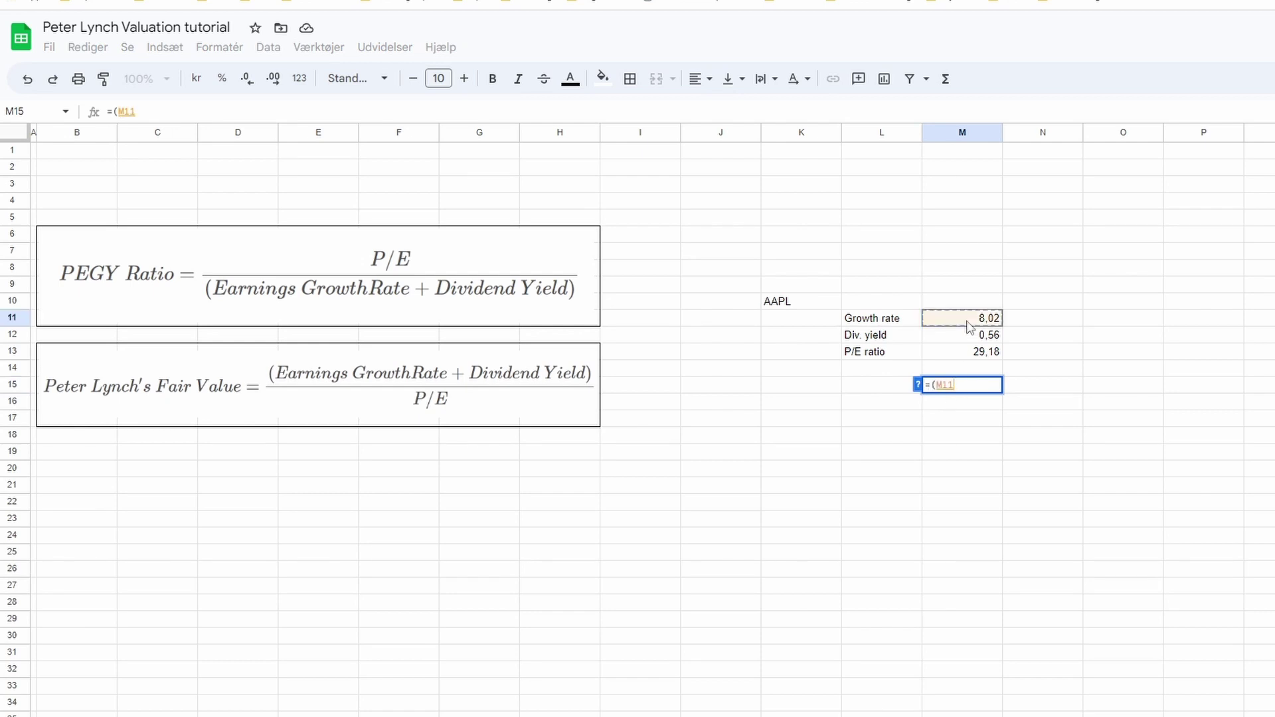
type("+")
left_click(966, 338)
type(")")
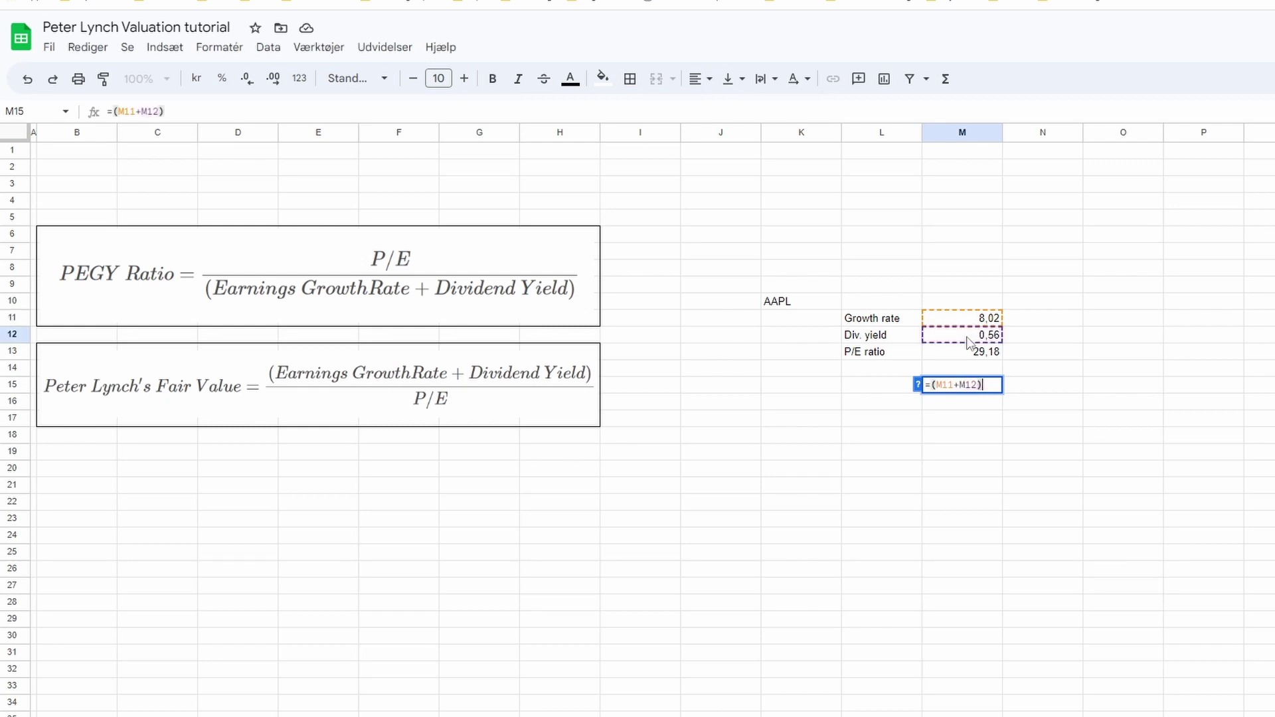
type("/")
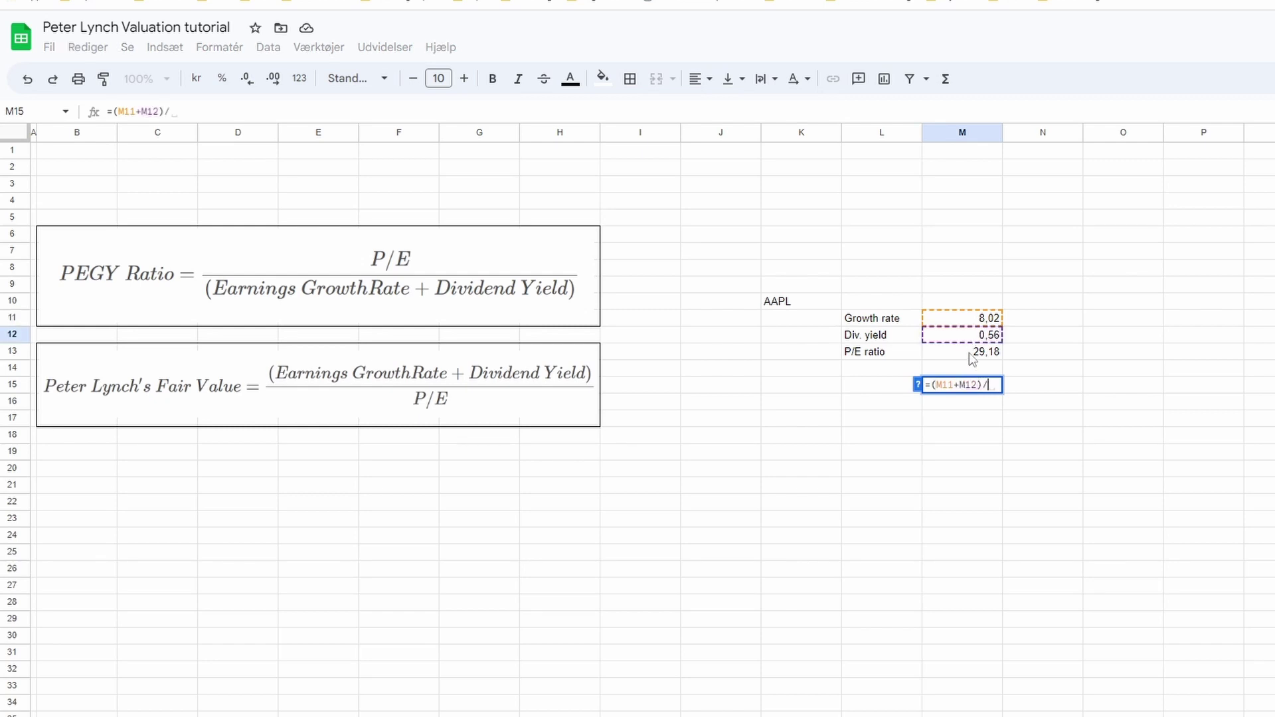
left_click(971, 357)
key("Return")
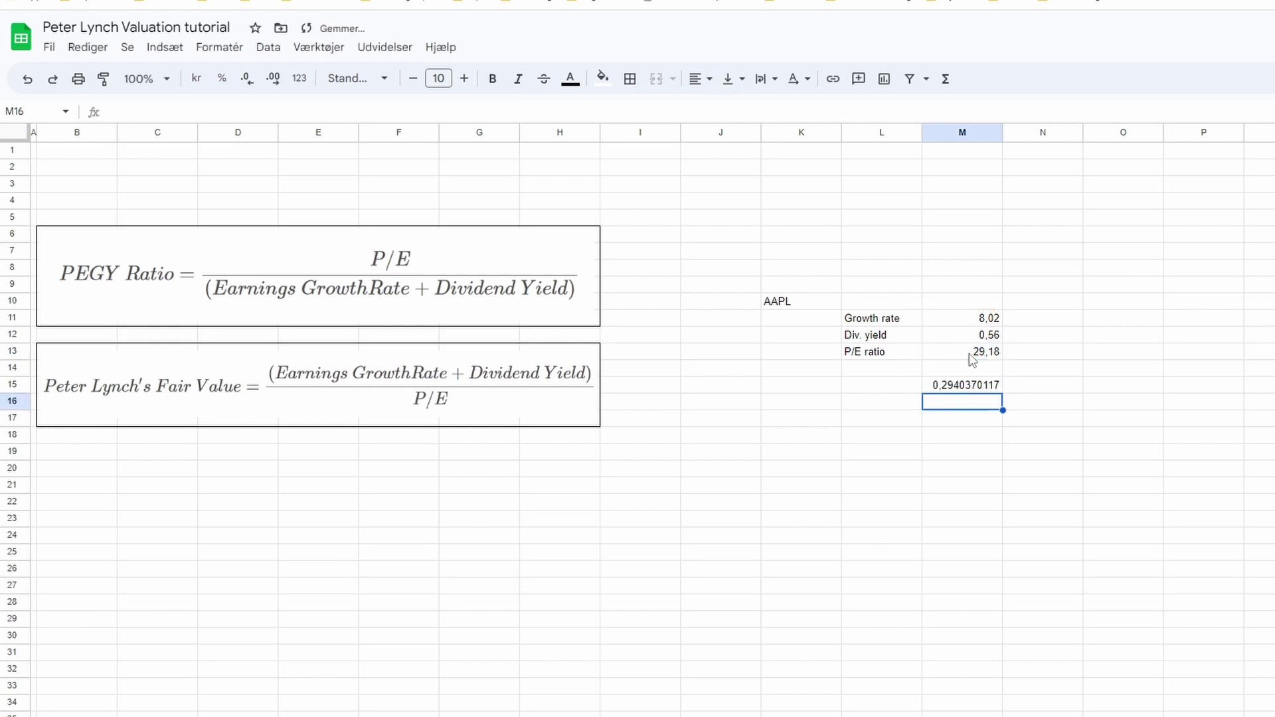
left_click(1043, 468)
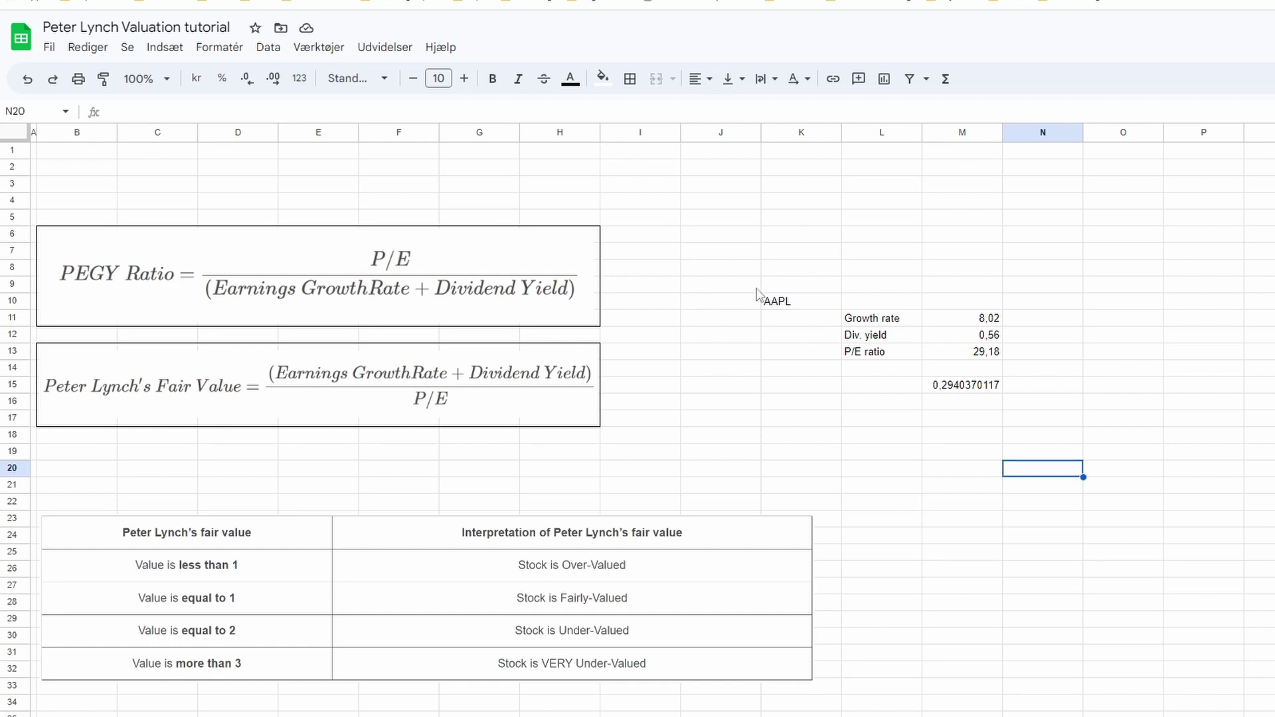
Select the cell above the AAPL ticker for a heading label
left_click(784, 291)
type("Stock tick")
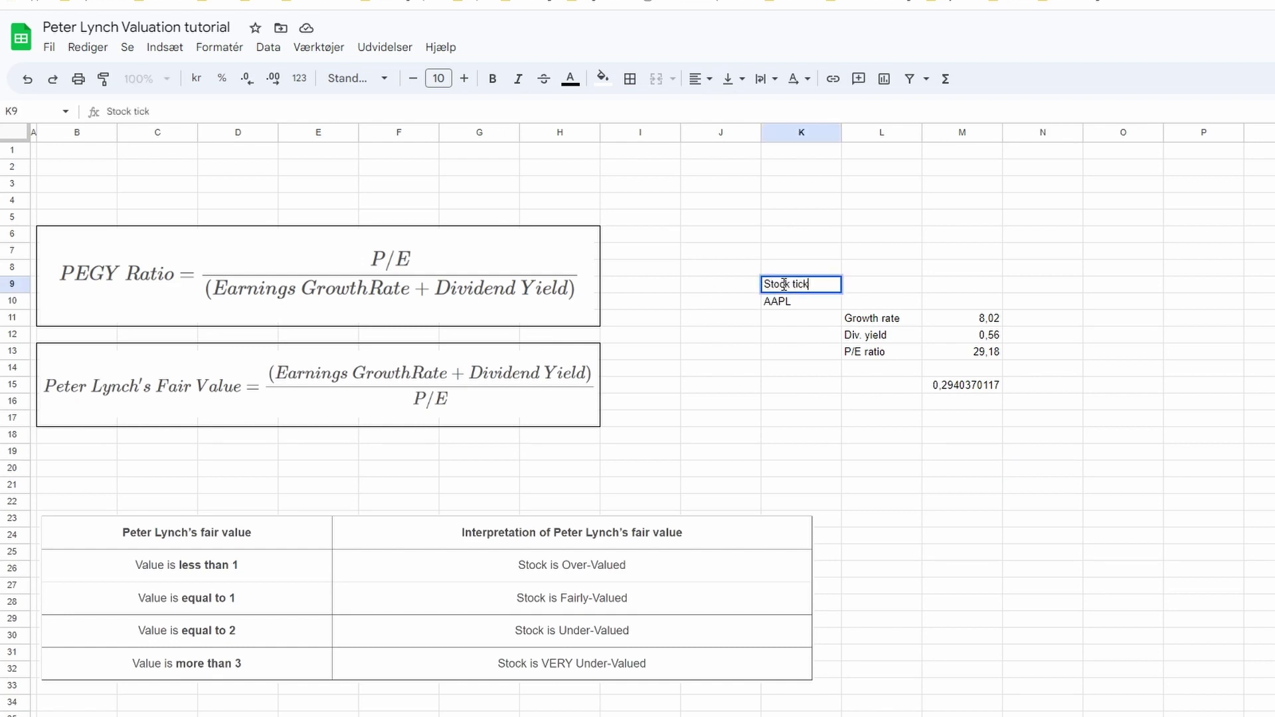
type("er")
Label K9 'Stock ticker' and fill the AAPL ticker cell light yellow
key("Return")
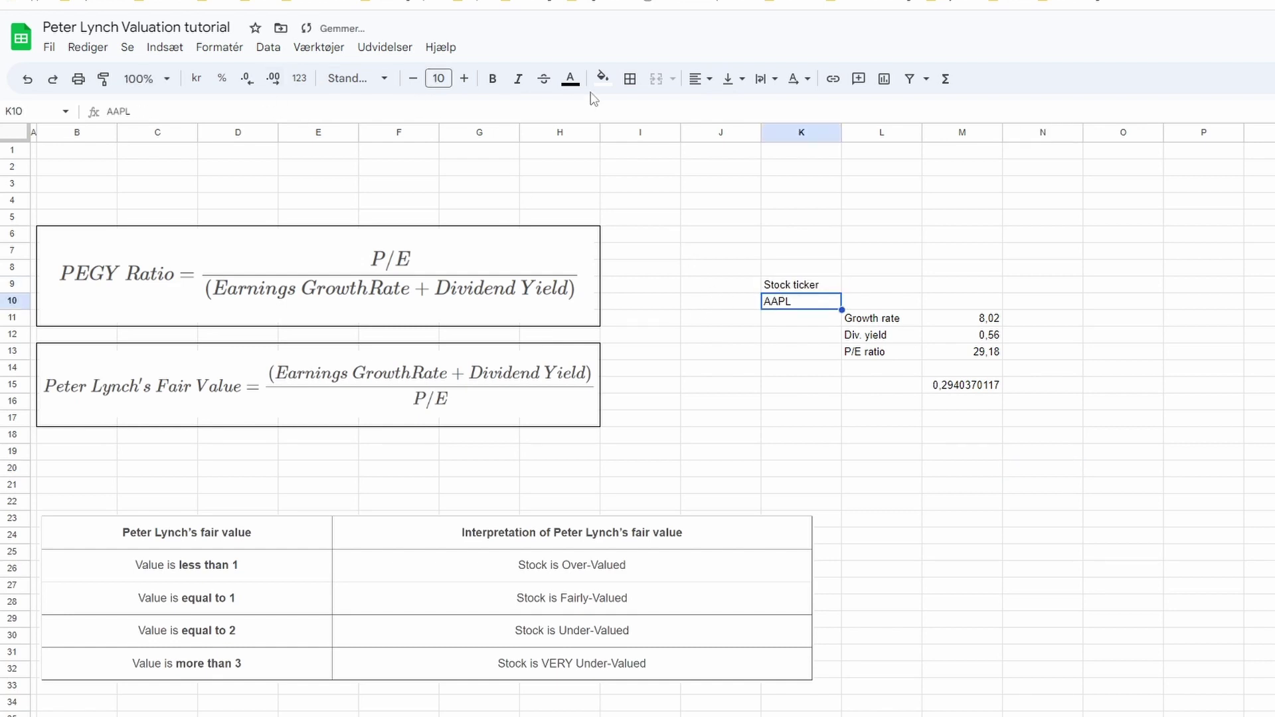
left_click(606, 81)
left_click(660, 187)
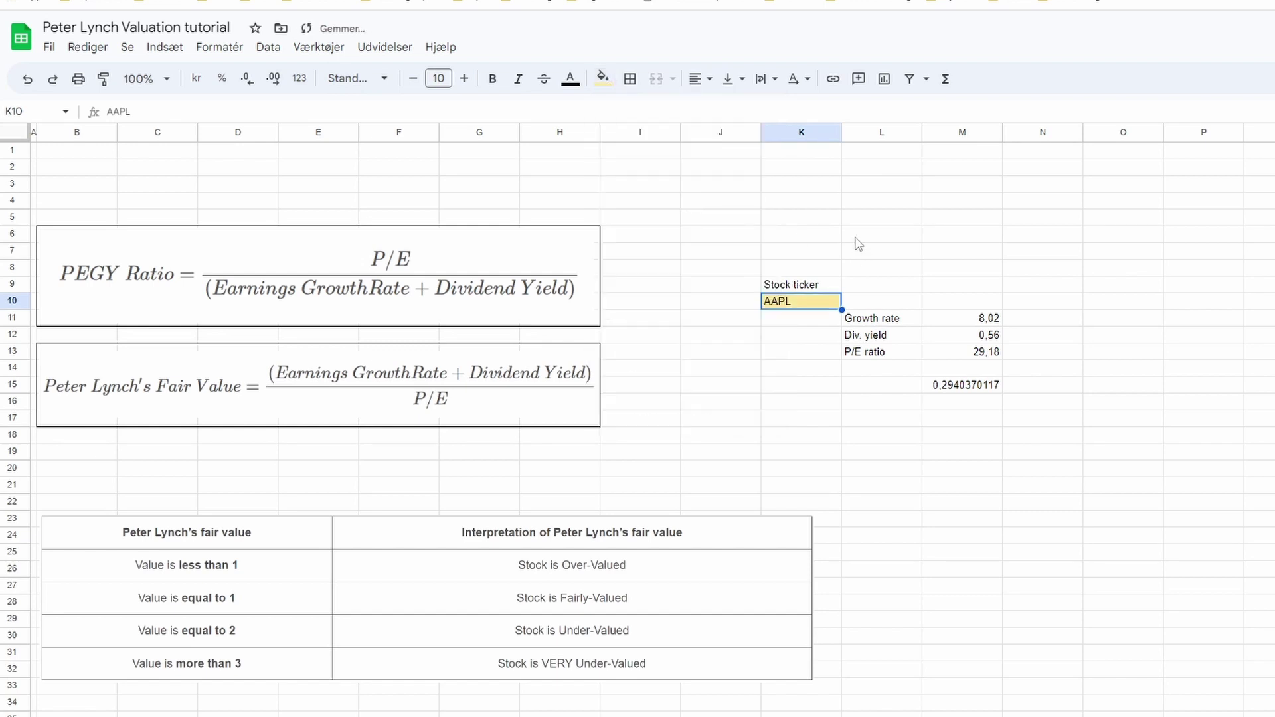
left_click(857, 241)
left_click(818, 306)
left_click(881, 326)
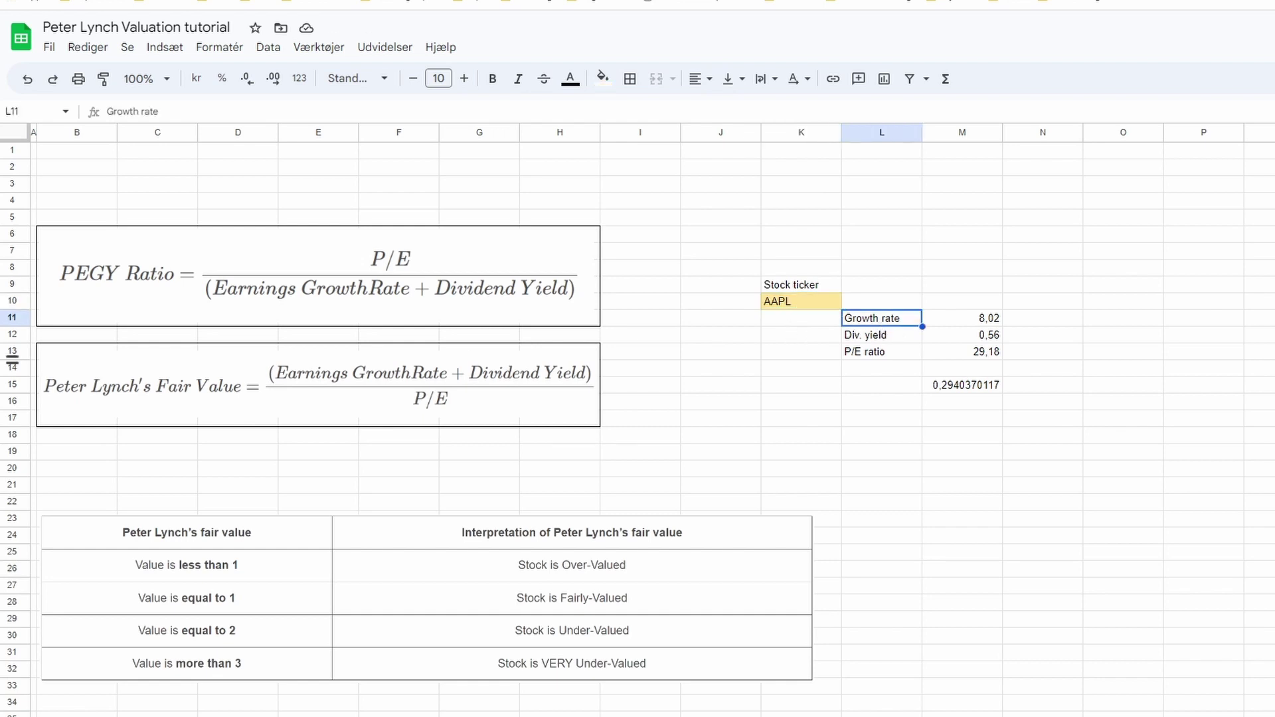
Replace the 8,02 growth rate in M11 with the finviz IMPORTHTML scraping formula
left_click(965, 321)
key("Delete")
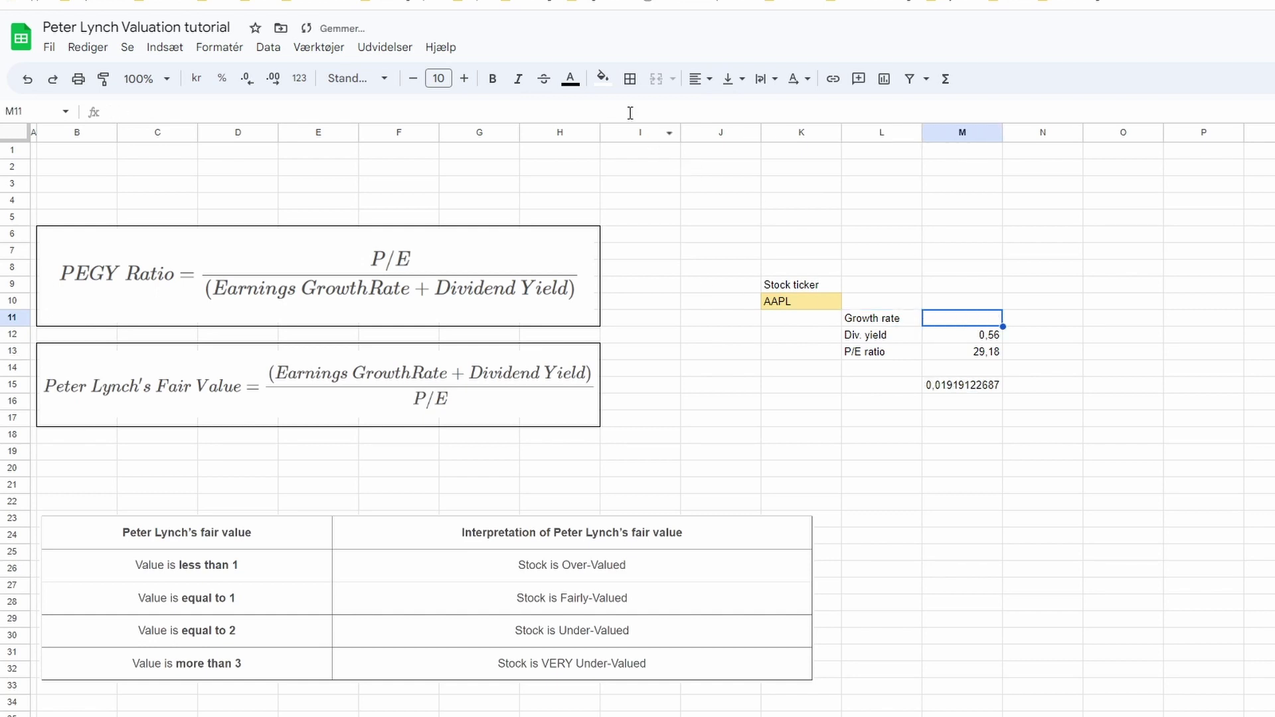
left_click(631, 112)
key("ctrl+v")
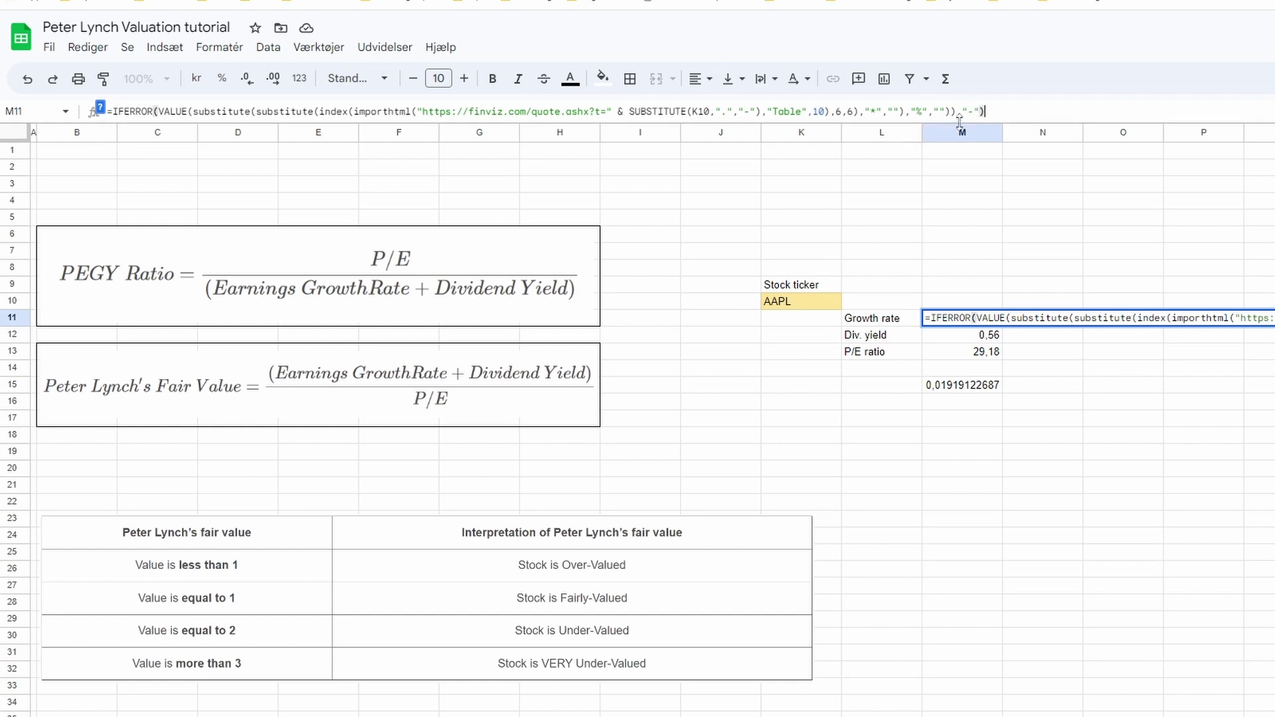
mouse_move(962, 132)
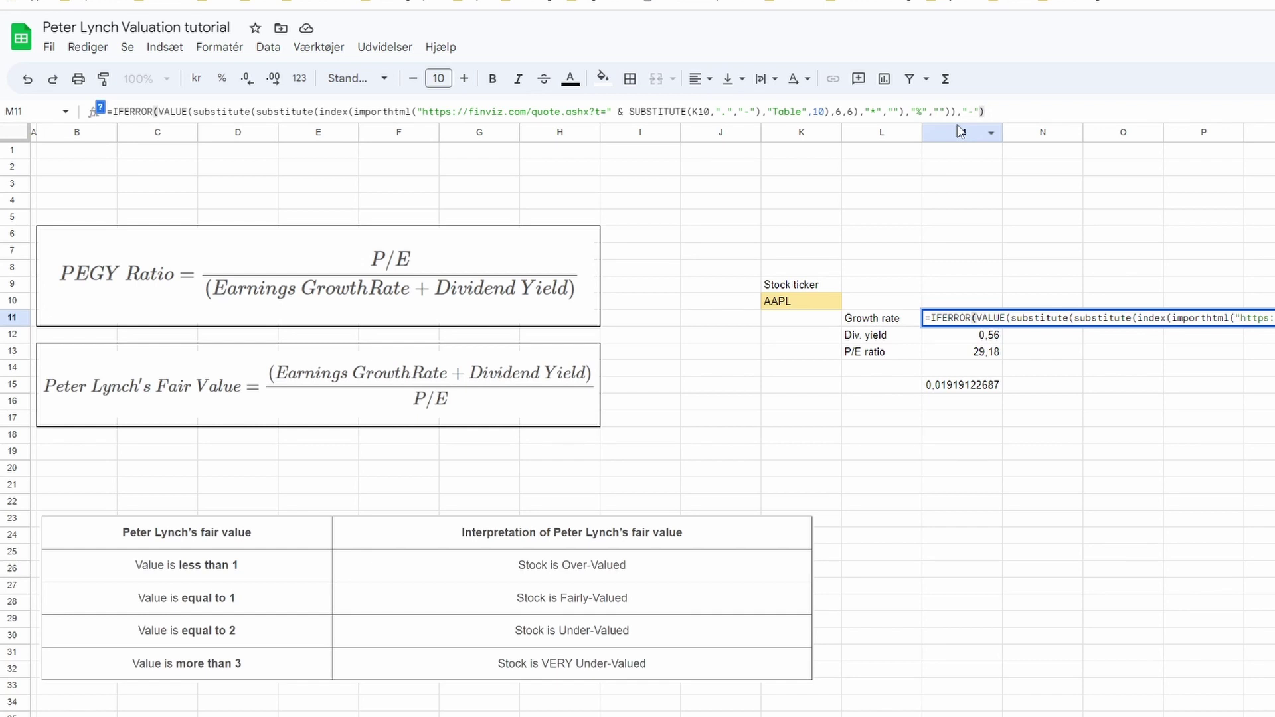
key("Return")
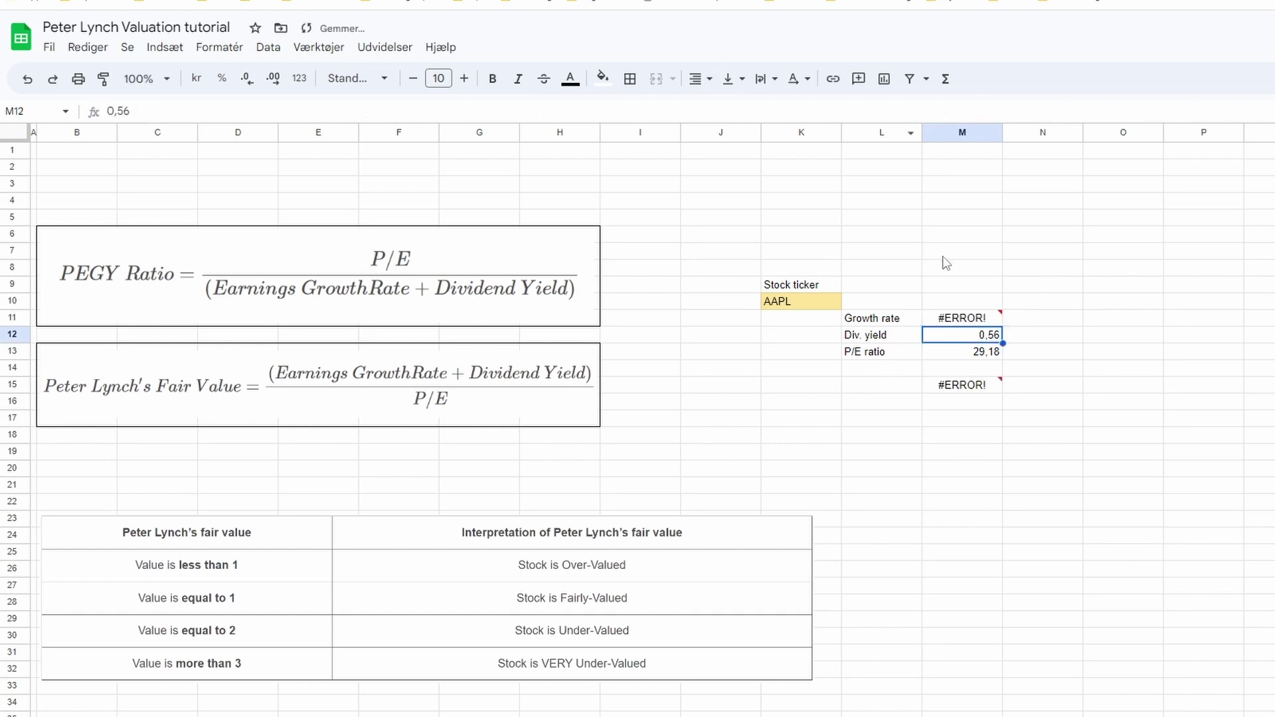
left_click(949, 319)
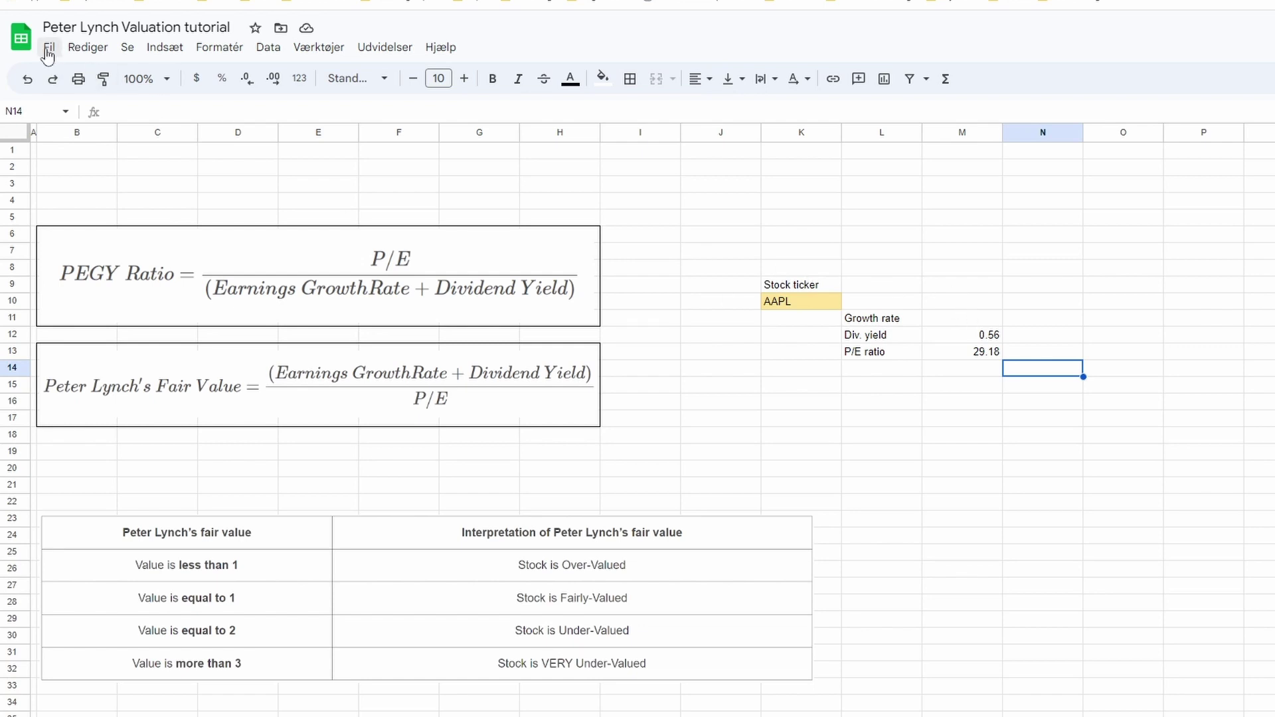
Change the spreadsheet locale to USA in the File settings and save it
left_click(47, 49)
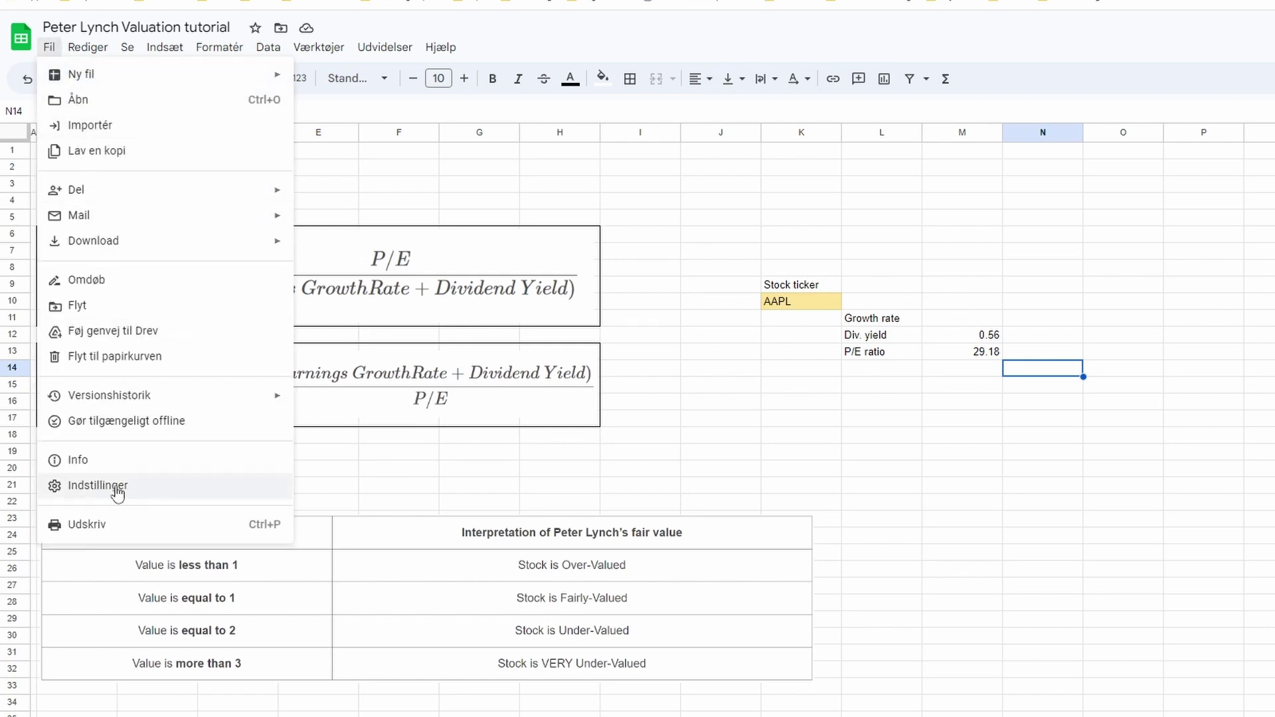
left_click(98, 485)
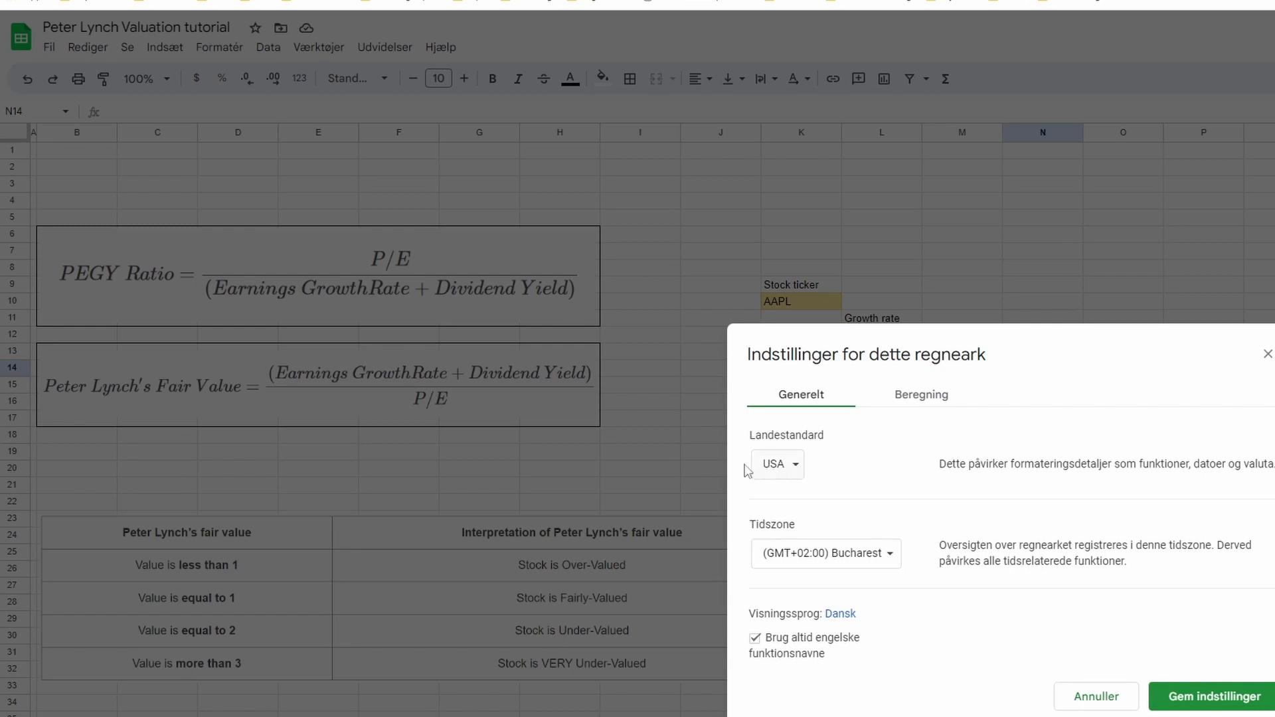
left_click(1208, 696)
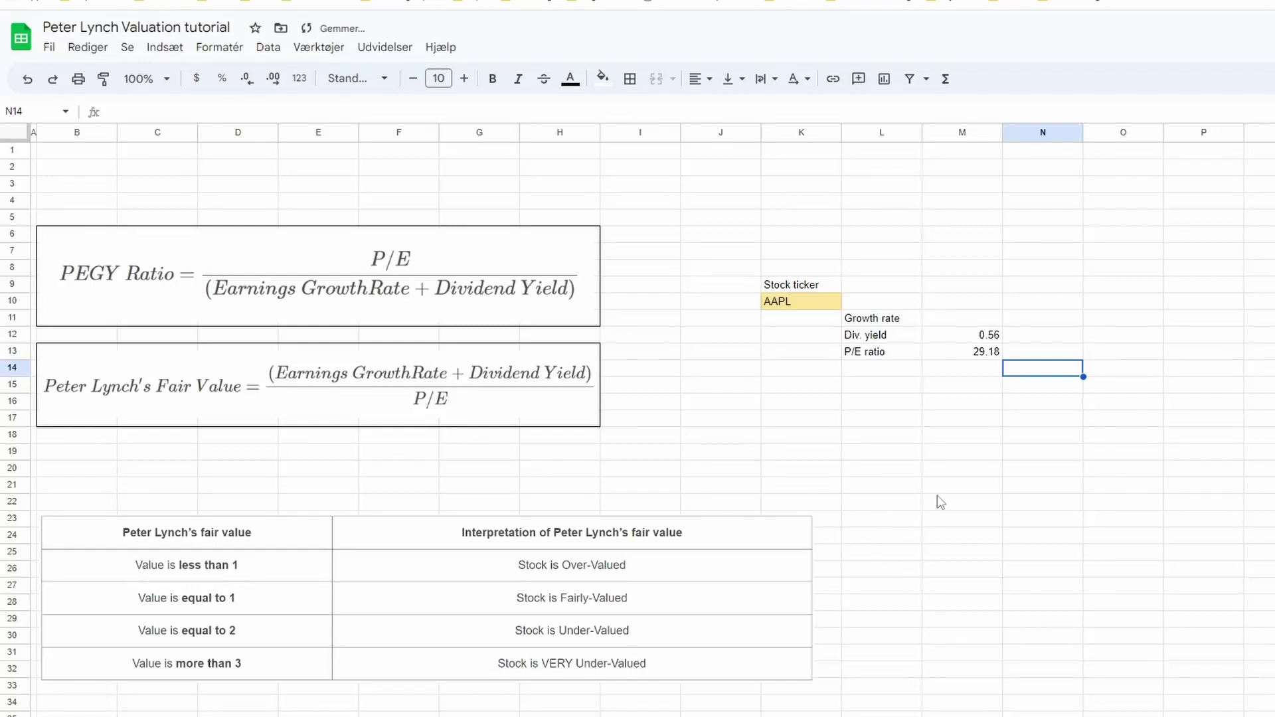
Paste the finviz growth rate formula into M11 again, now returning 8.02
left_click(999, 455)
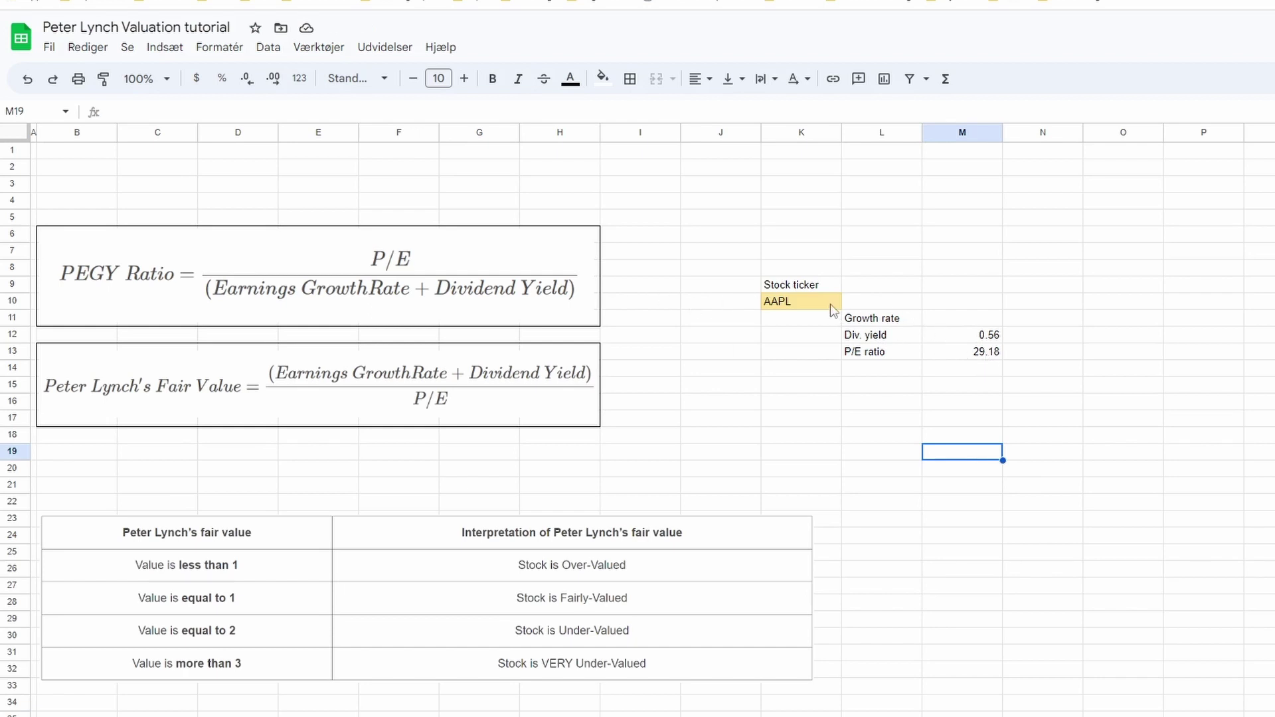
left_click(954, 318)
left_click(186, 111)
type("=IFERROR(VALUE(substitute(substitute(index(importhtml(\"https://finviz.com/quote.ashx?t=\" & SUBSTITUTE(K10,\".\",\"-\"),\"Table\",10),6,6),\"*\",\"\"),\"%\",\"\")),\"-\")")
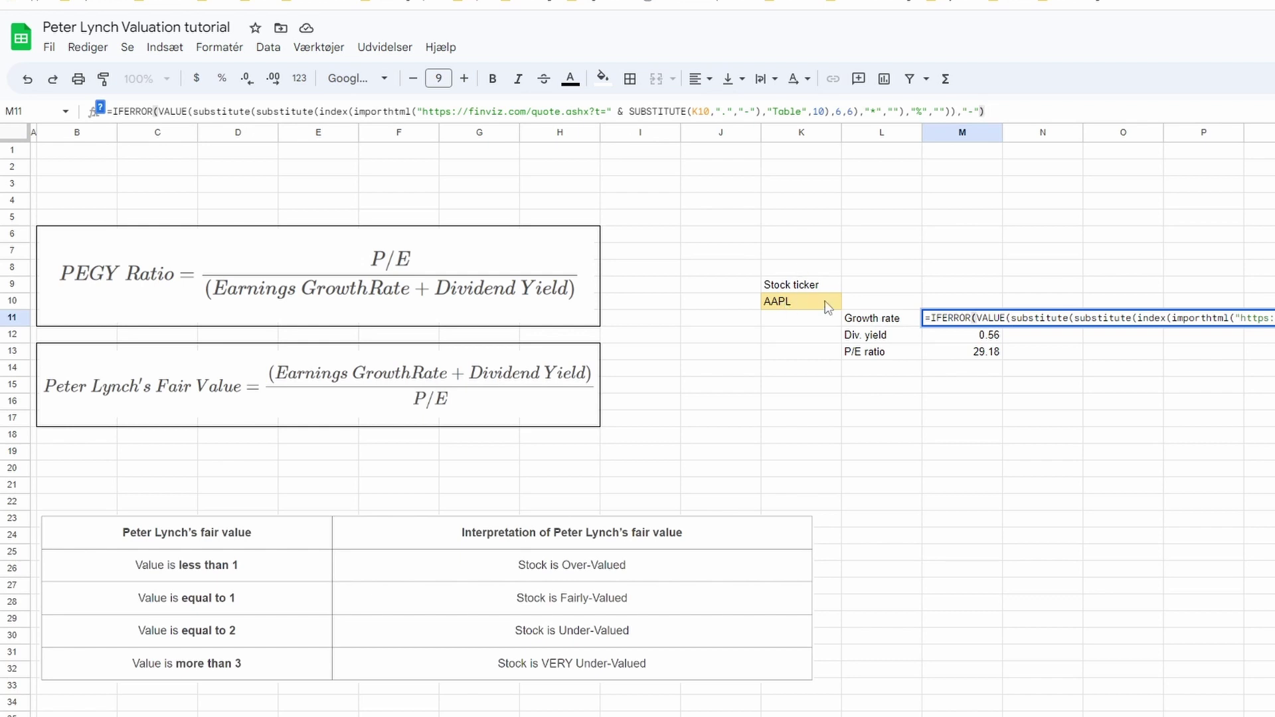
key("Return")
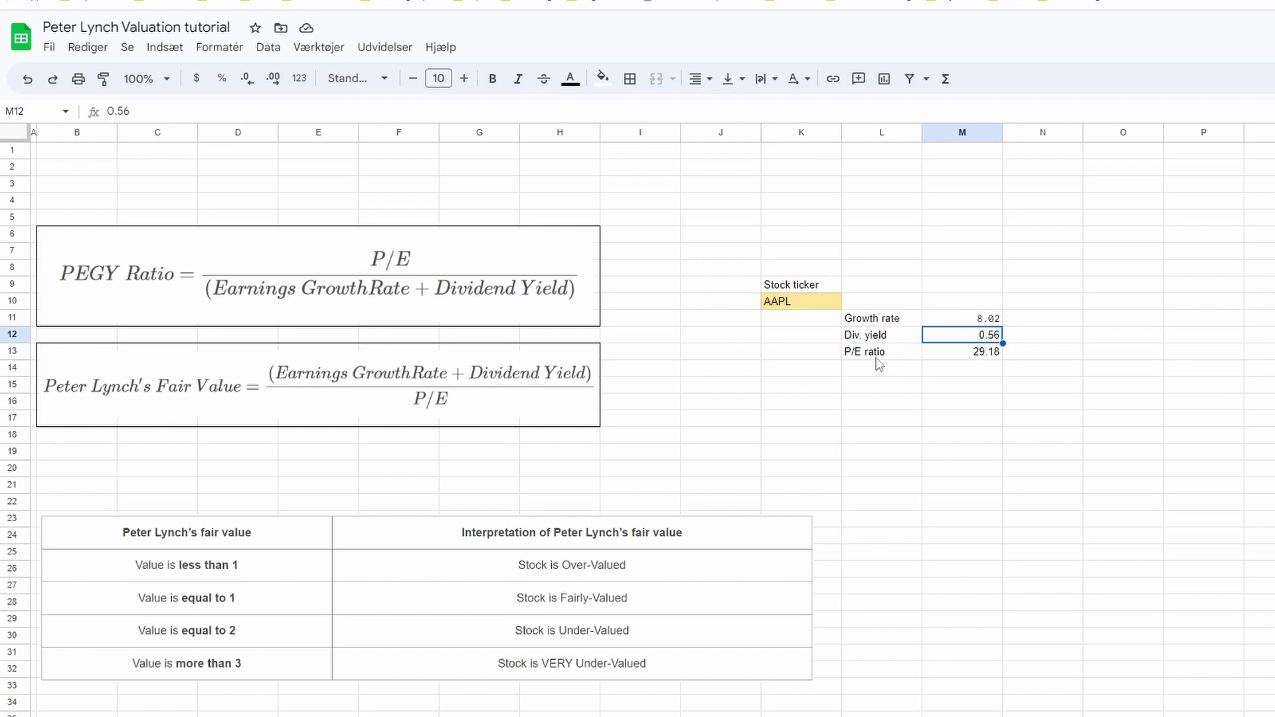
Move the P/E ratio label and value down one row
left_click_drag(878, 359, 971, 364)
left_click_drag(874, 361, 877, 378)
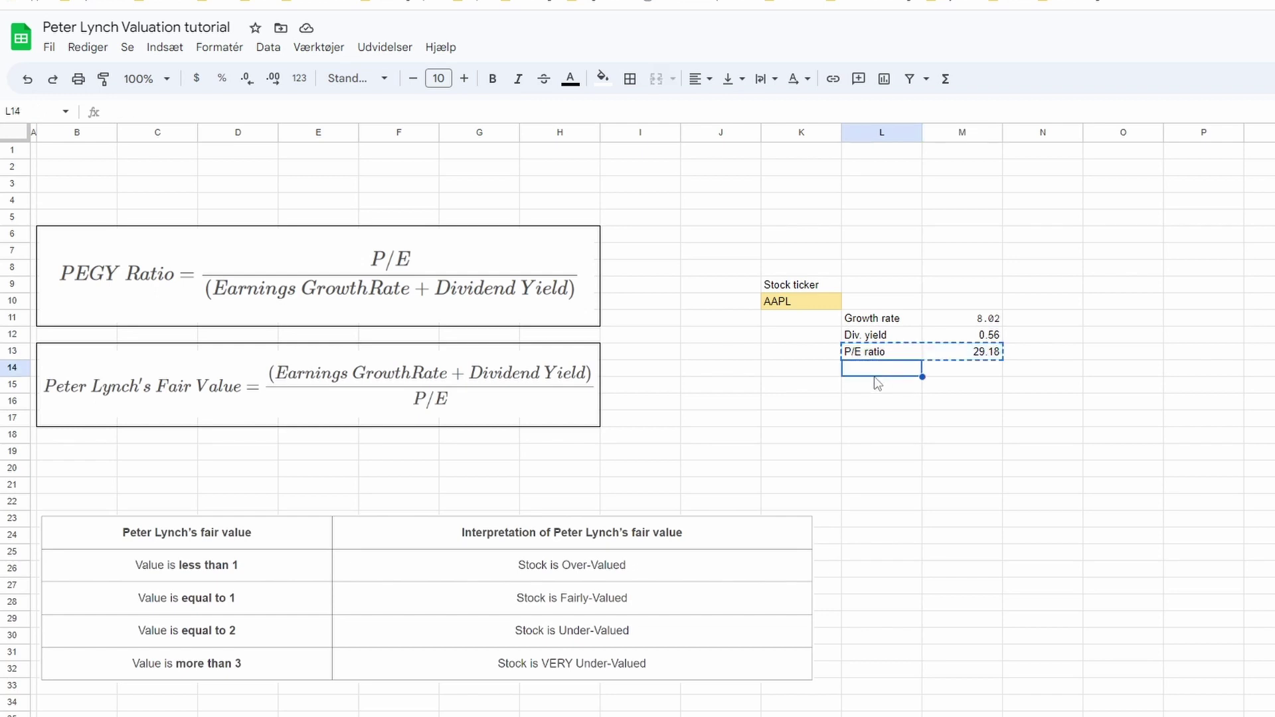
left_click(877, 400)
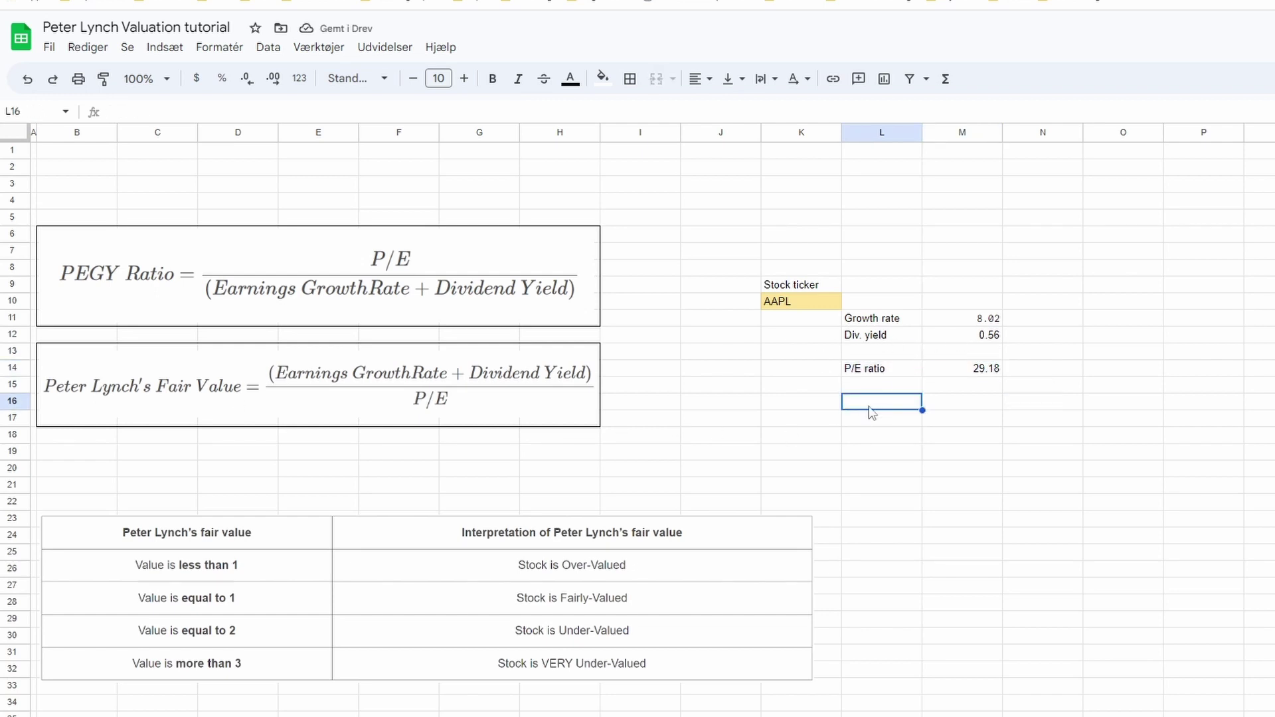
Move the Div. yield row down, then shift Div. yield and P/E ratio to rows 15–16
left_click_drag(872, 340, 946, 339)
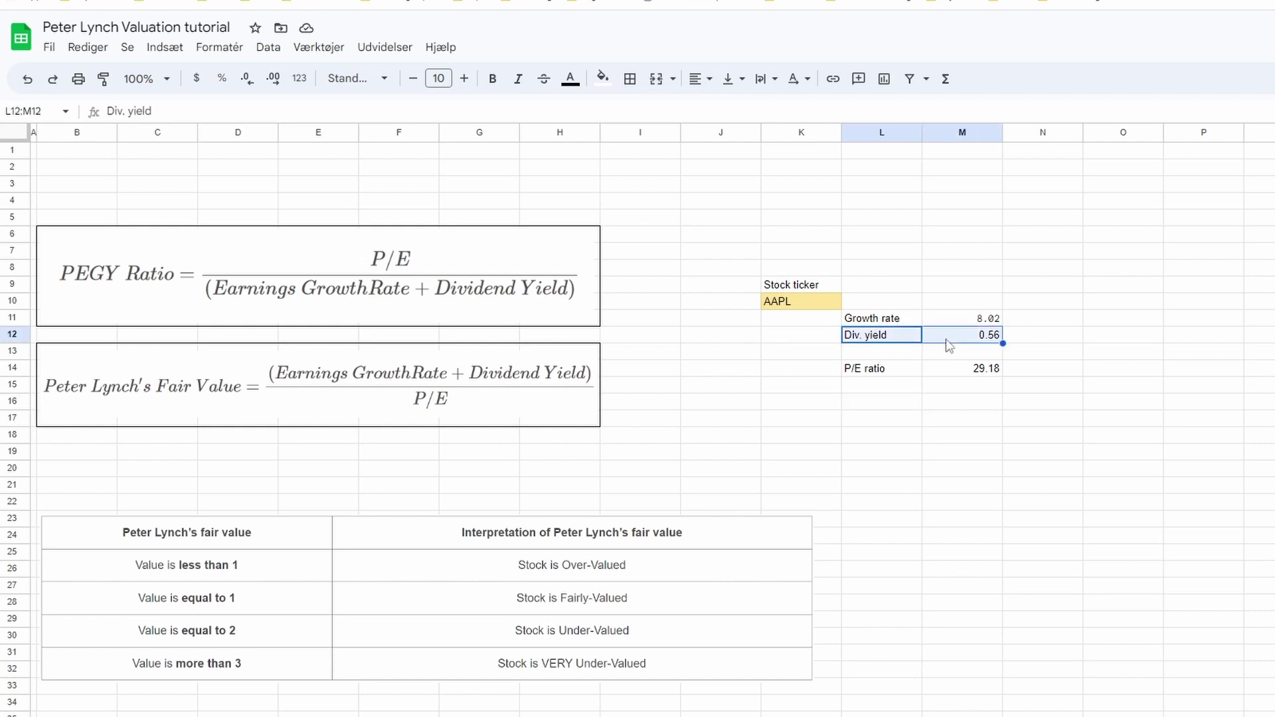
key("ctrl+c")
left_click(855, 355)
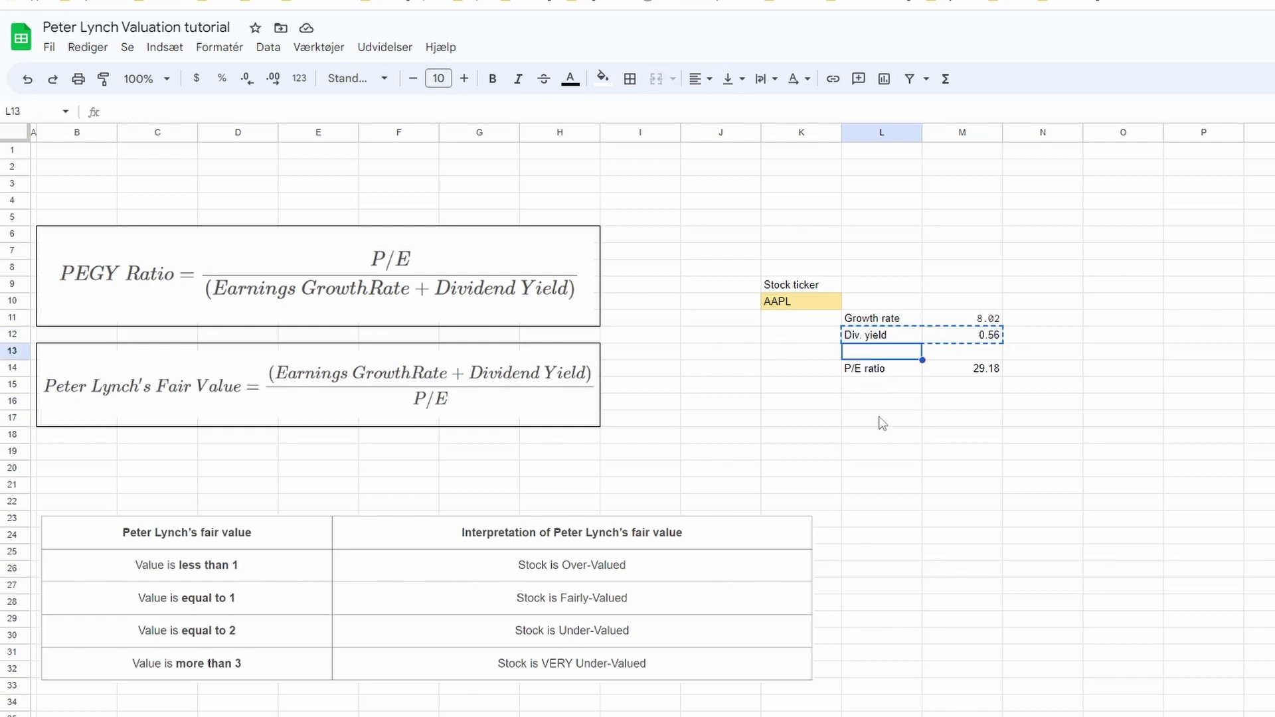
key("ctrl+v")
left_click(963, 366, "shift")
left_click_drag(877, 349, 877, 383)
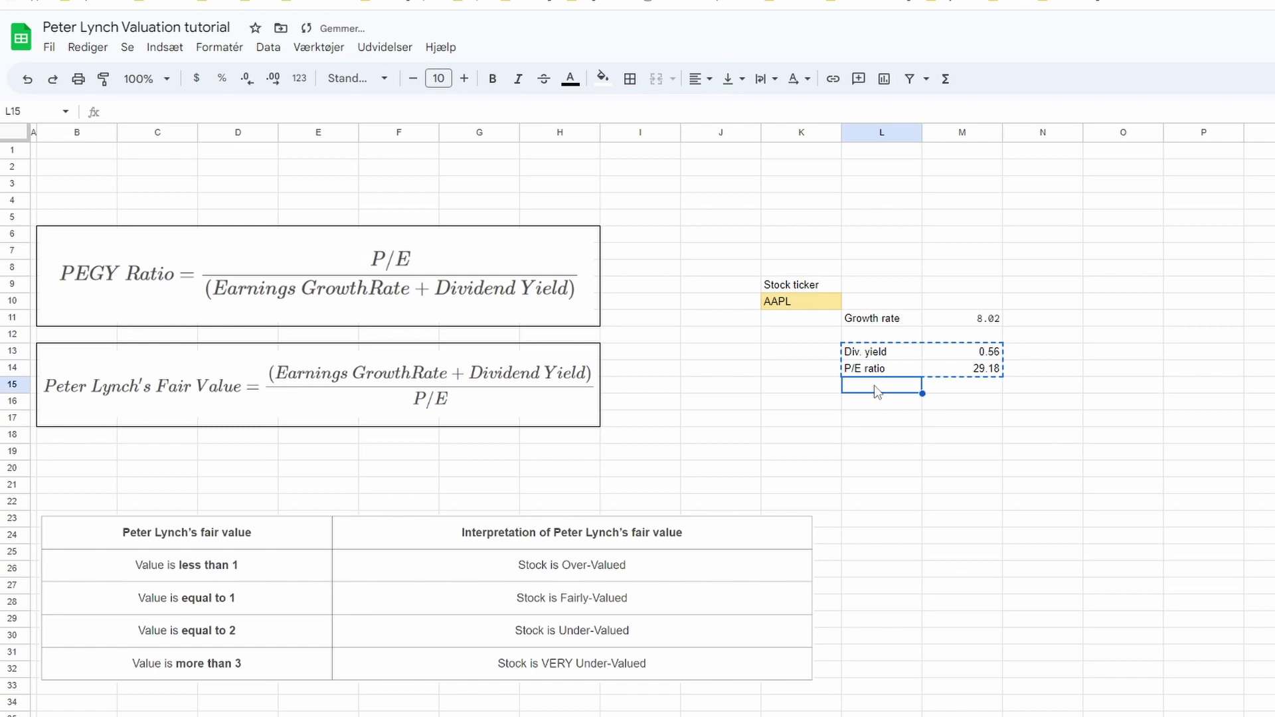
left_click(869, 340)
type("Price")
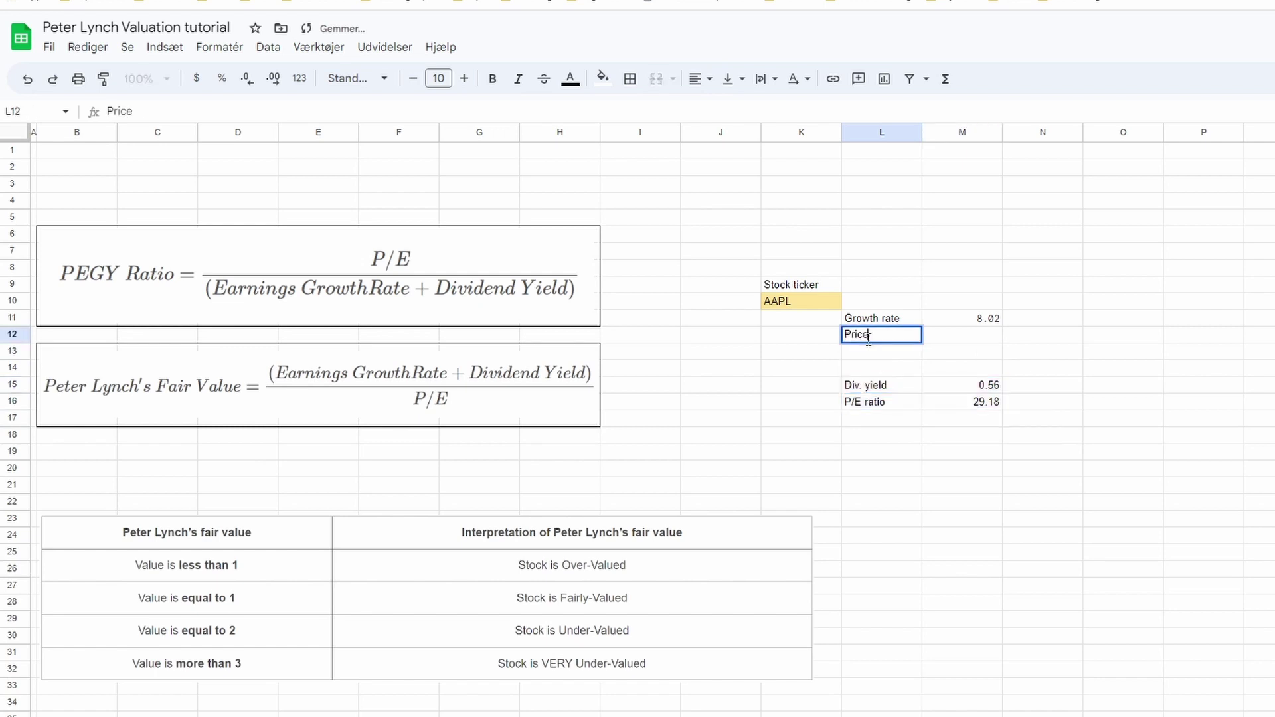
Label L12 'Price' and enter =GOOGLEFINANCE(K10,"price") in M12, showing 171.85
key("Return")
key("Up")
key("Right")
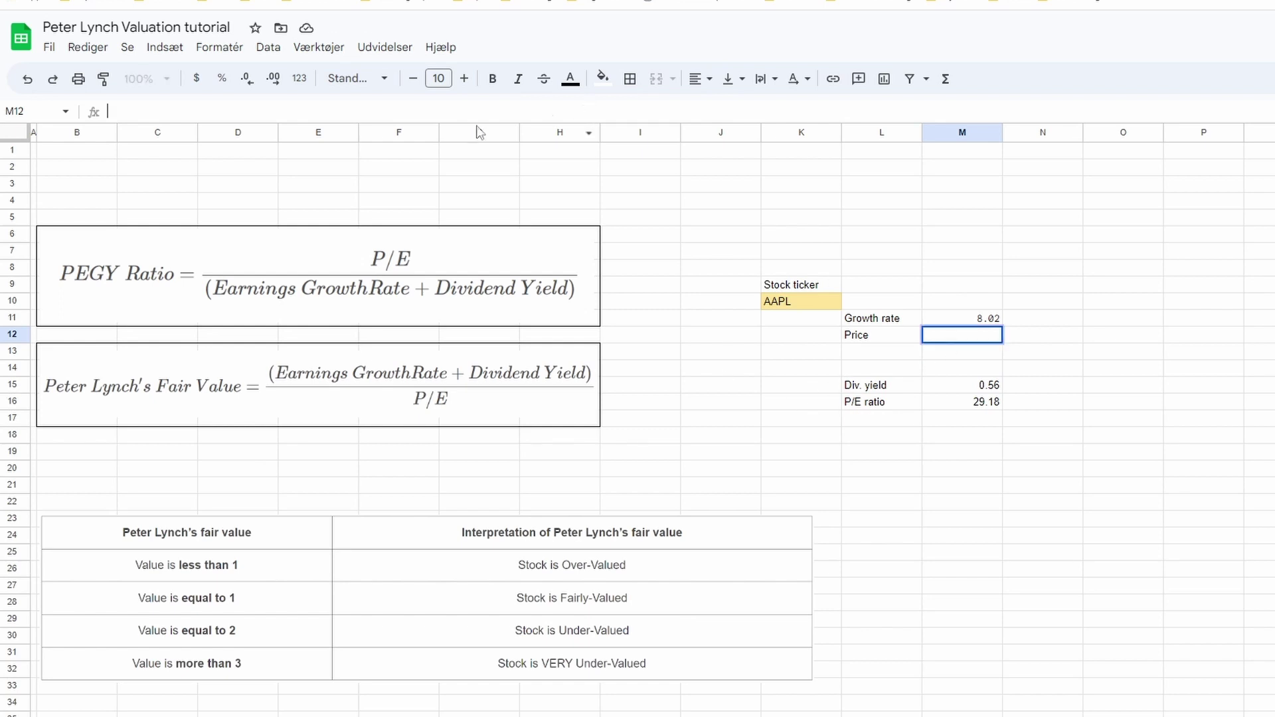
type("=GOOGLEFINANCE(K10,\"price\")")
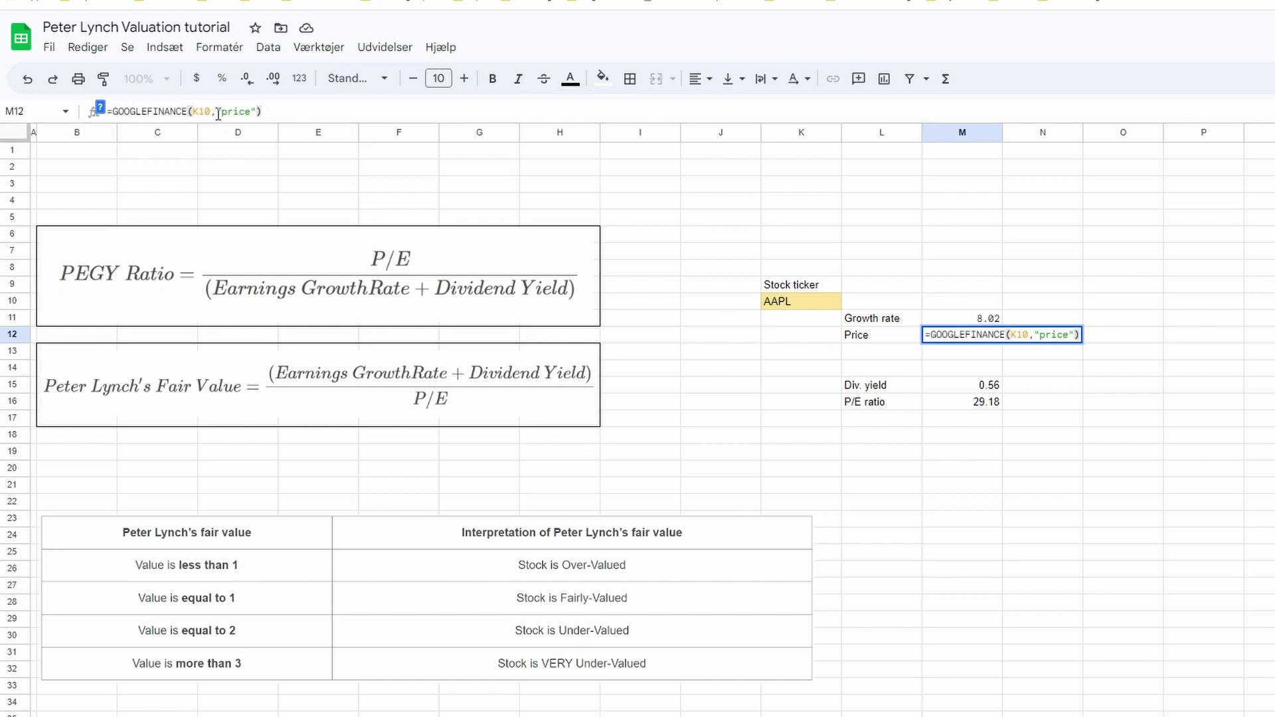
key("Return")
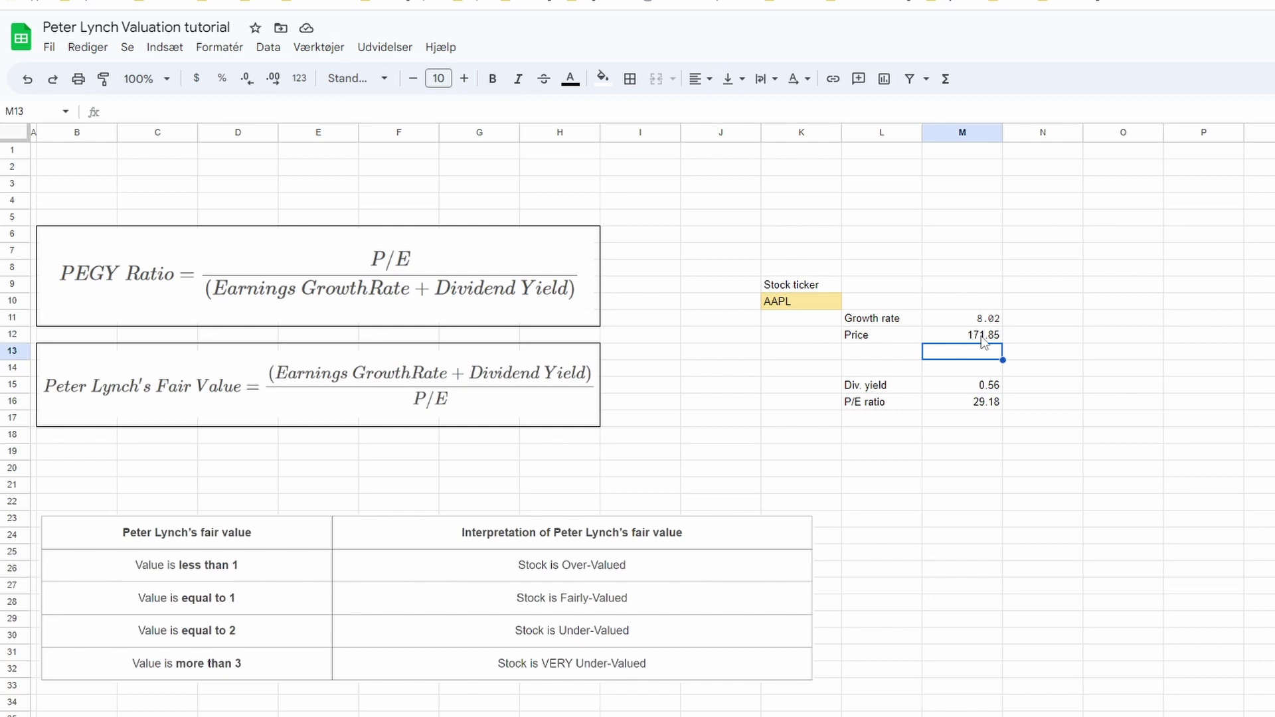
left_click(893, 363)
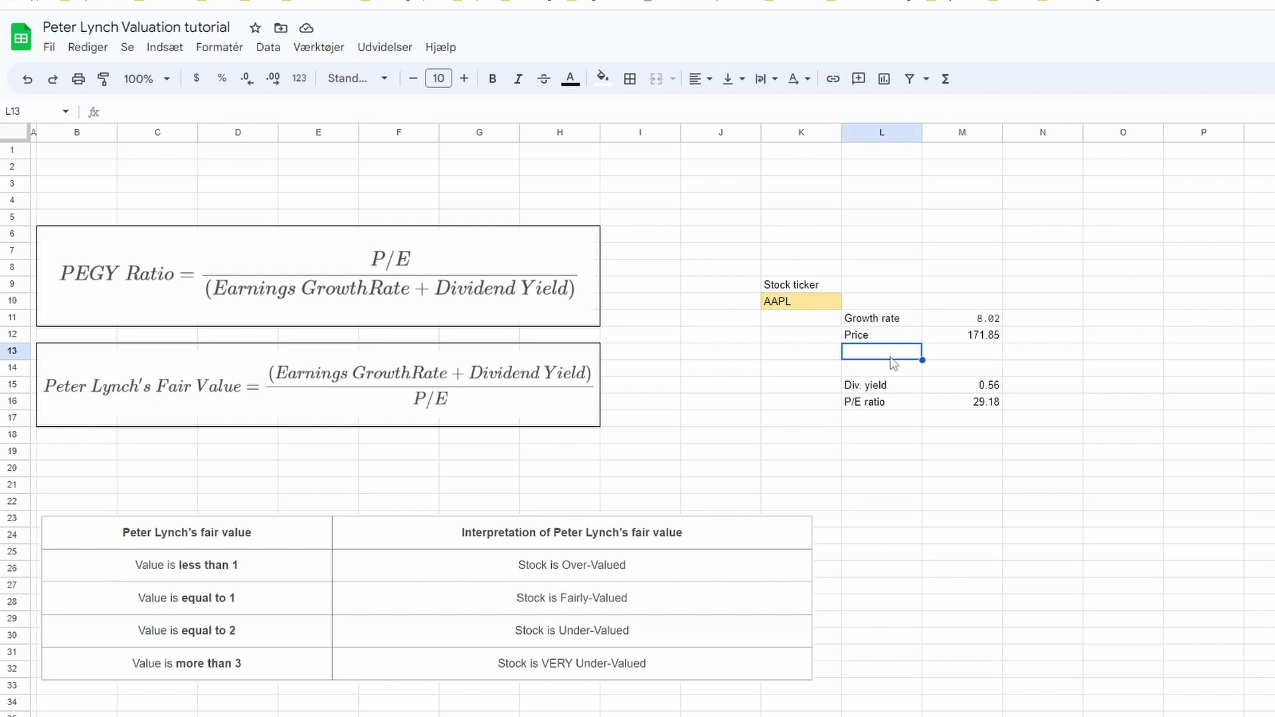
type("Div. rate")
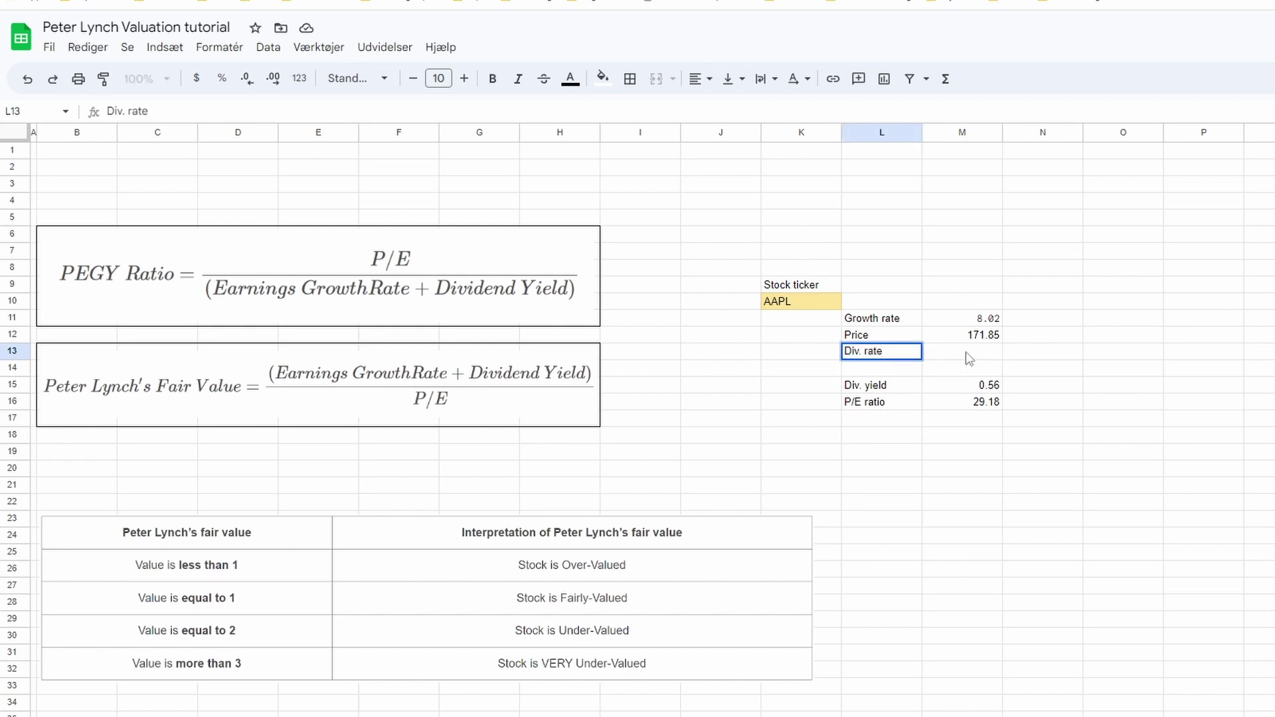
Paste the Finviz dividend-rate scraping formula into M13 beside the Div. rate label, showing 0.96
left_click(969, 357)
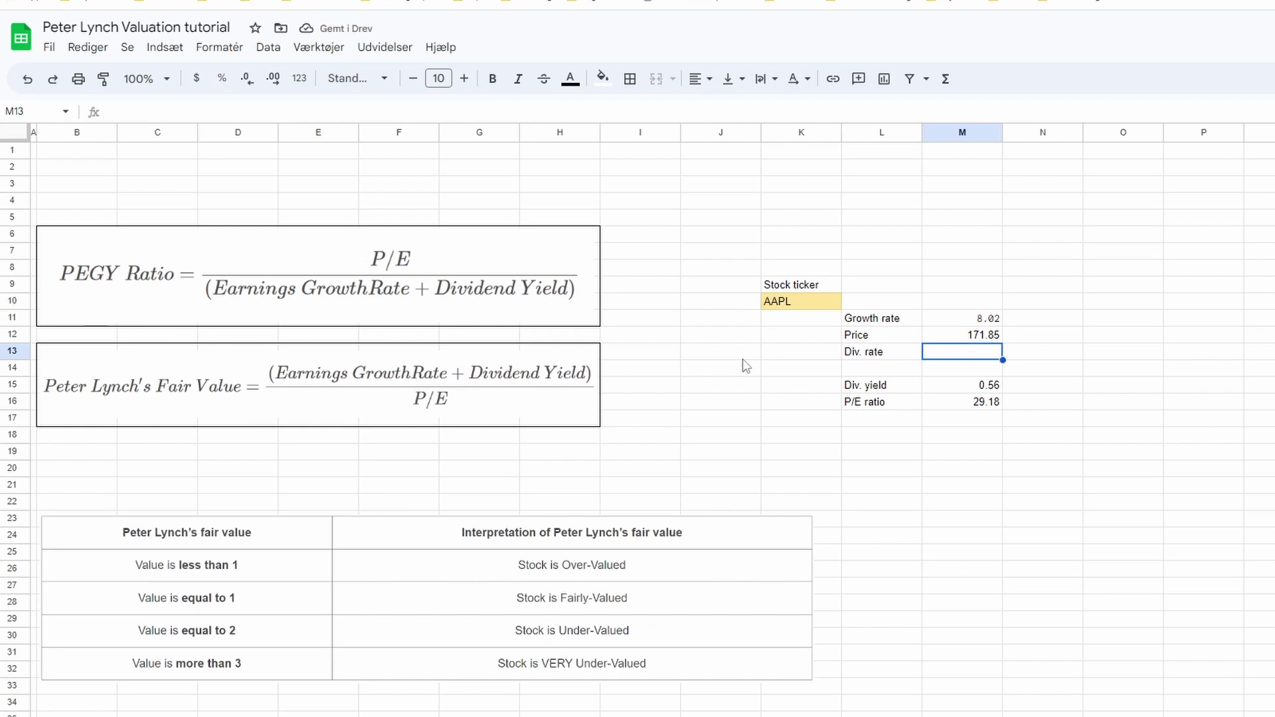
key("ctrl+v")
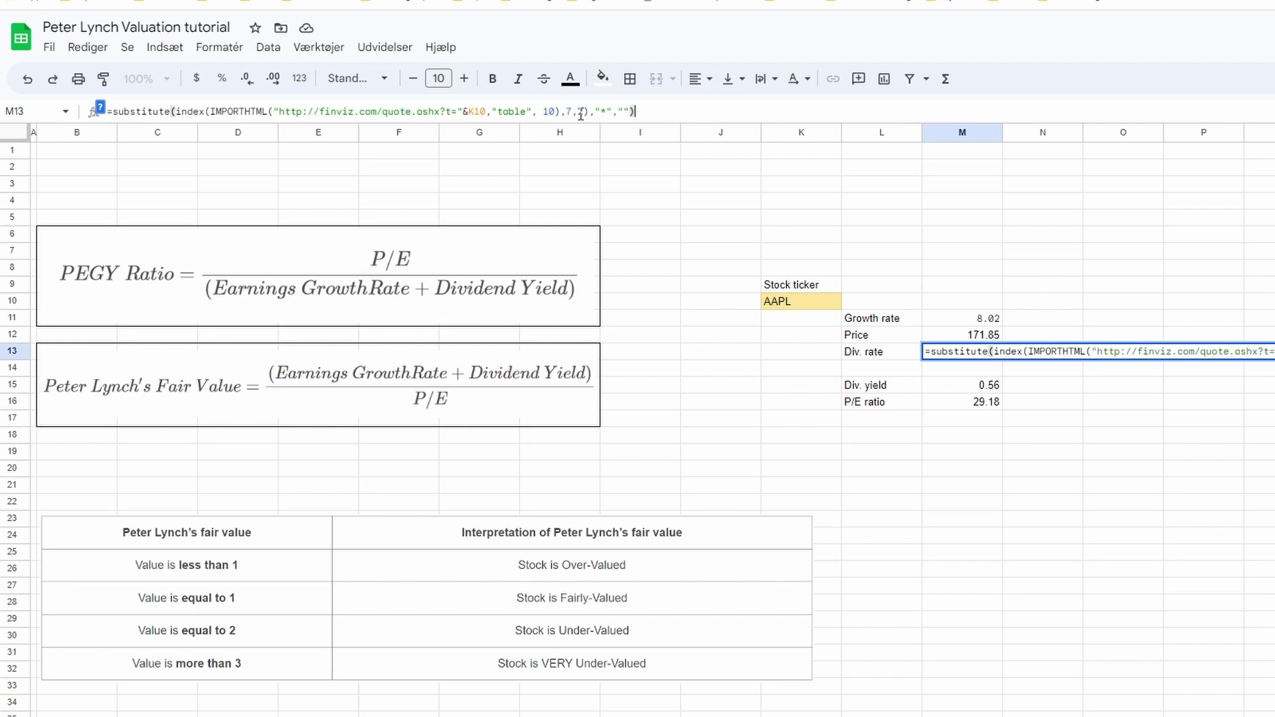
key("Return")
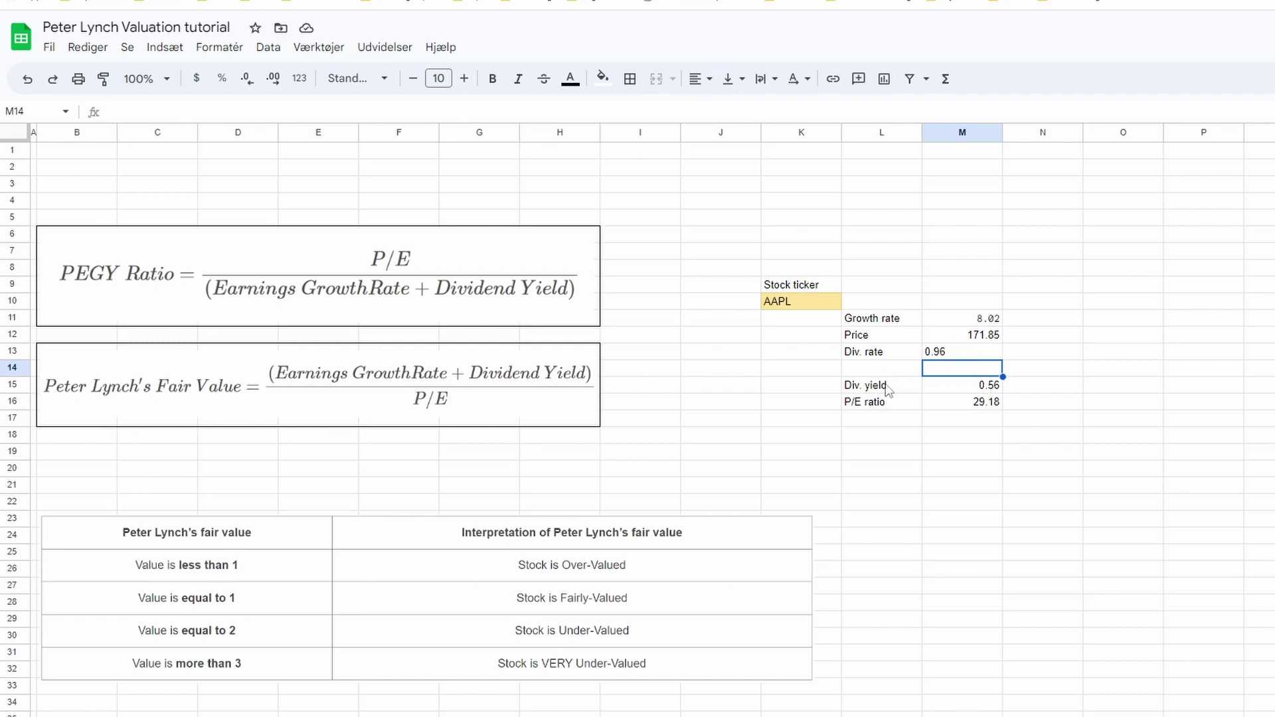
Enter =M13/M12 as the Div. yield in M15 and format it as a percent (0.56%)
left_click(962, 388)
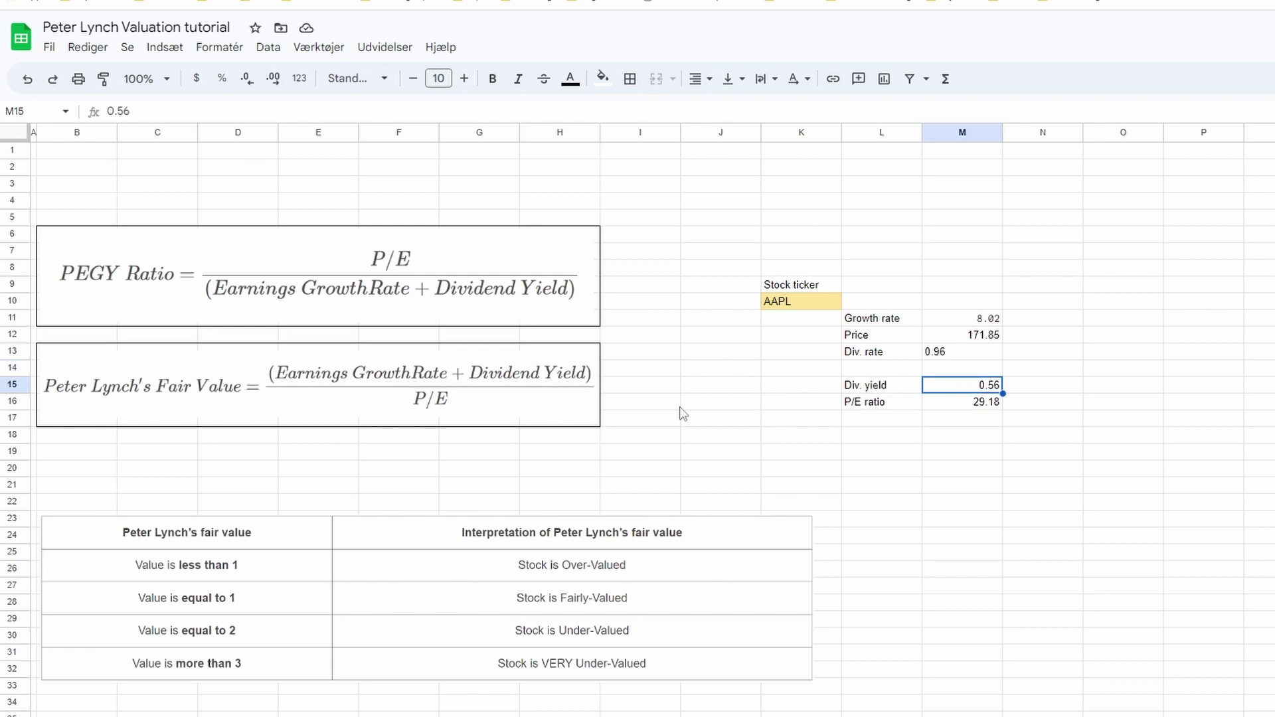
type("=")
key("Up")
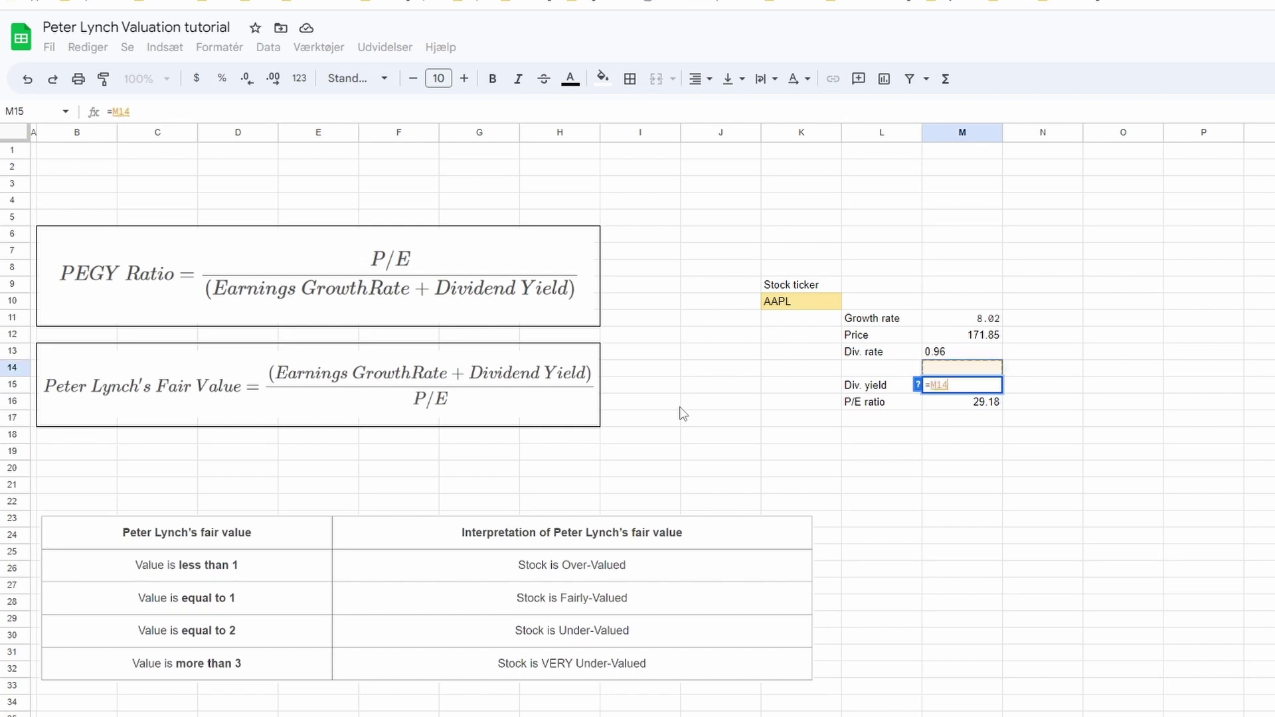
key("Up")
type("/")
key("Up")
key("Up")
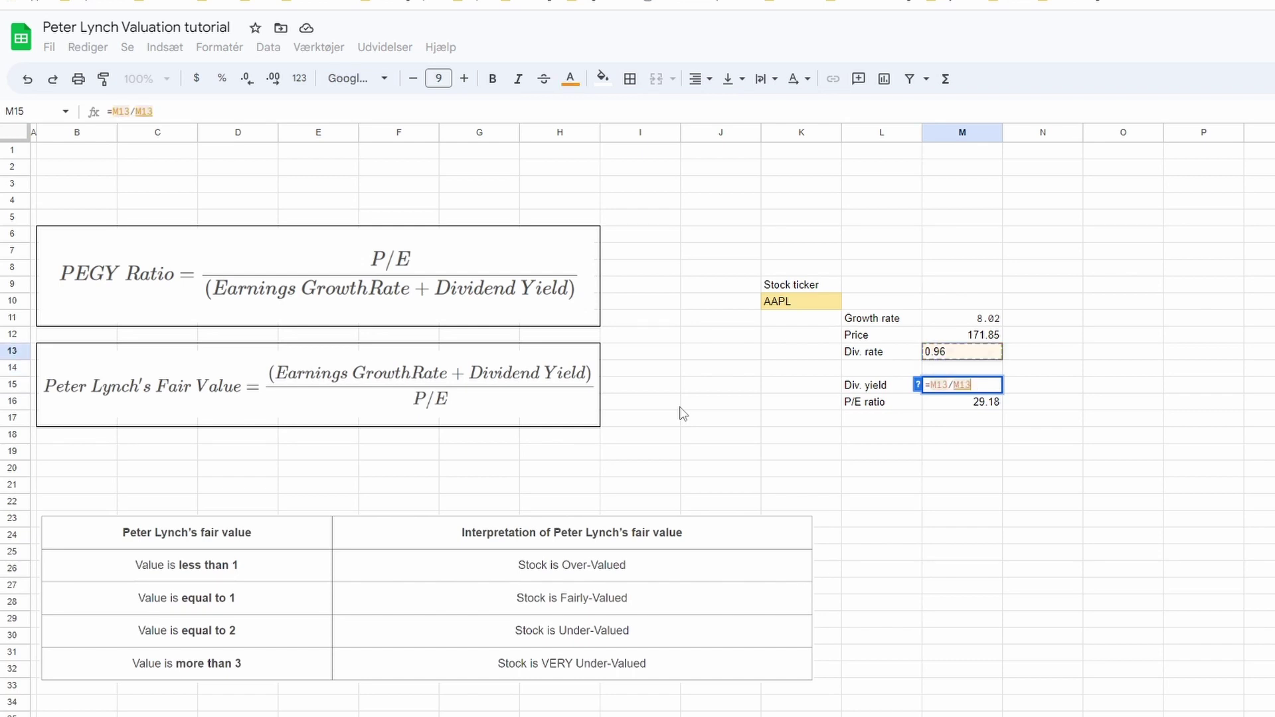
key("Up")
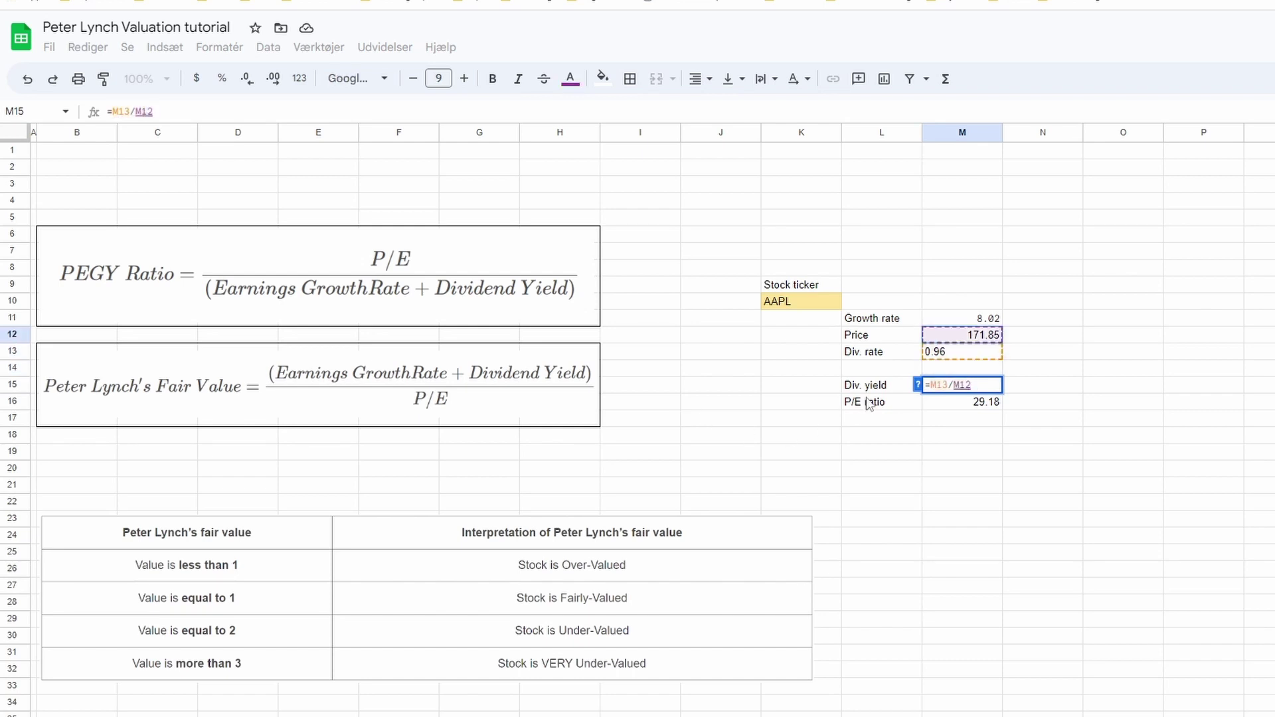
key("Return")
key("Up")
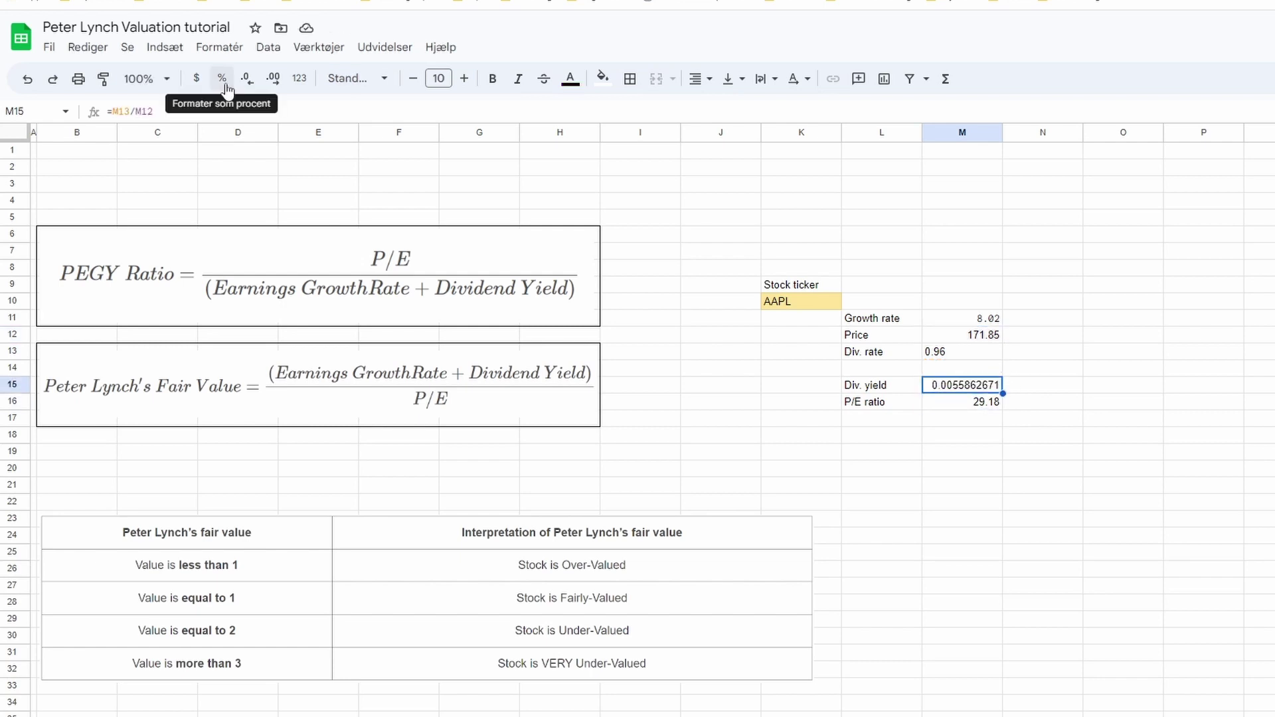
left_click(223, 78)
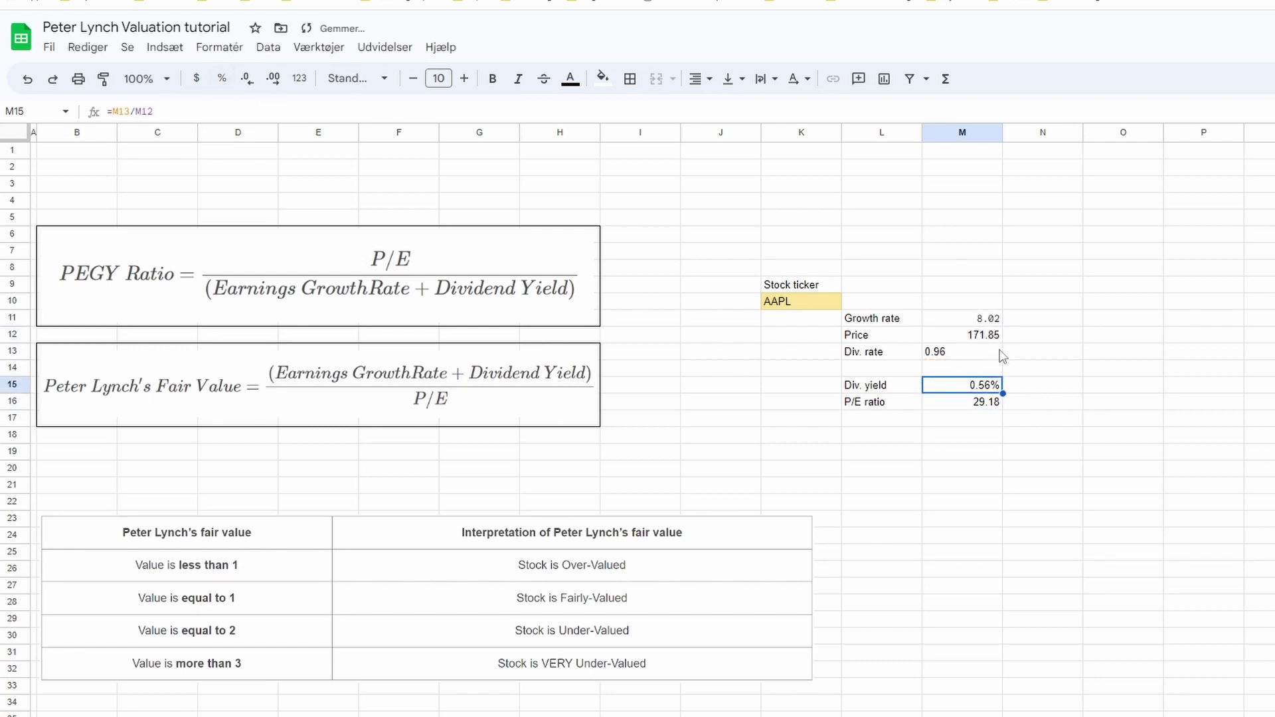
left_click(1023, 403)
Replace M16's fixed P/E of 29.18 with the Finviz scraping formula, now showing 26.38
left_click(992, 407)
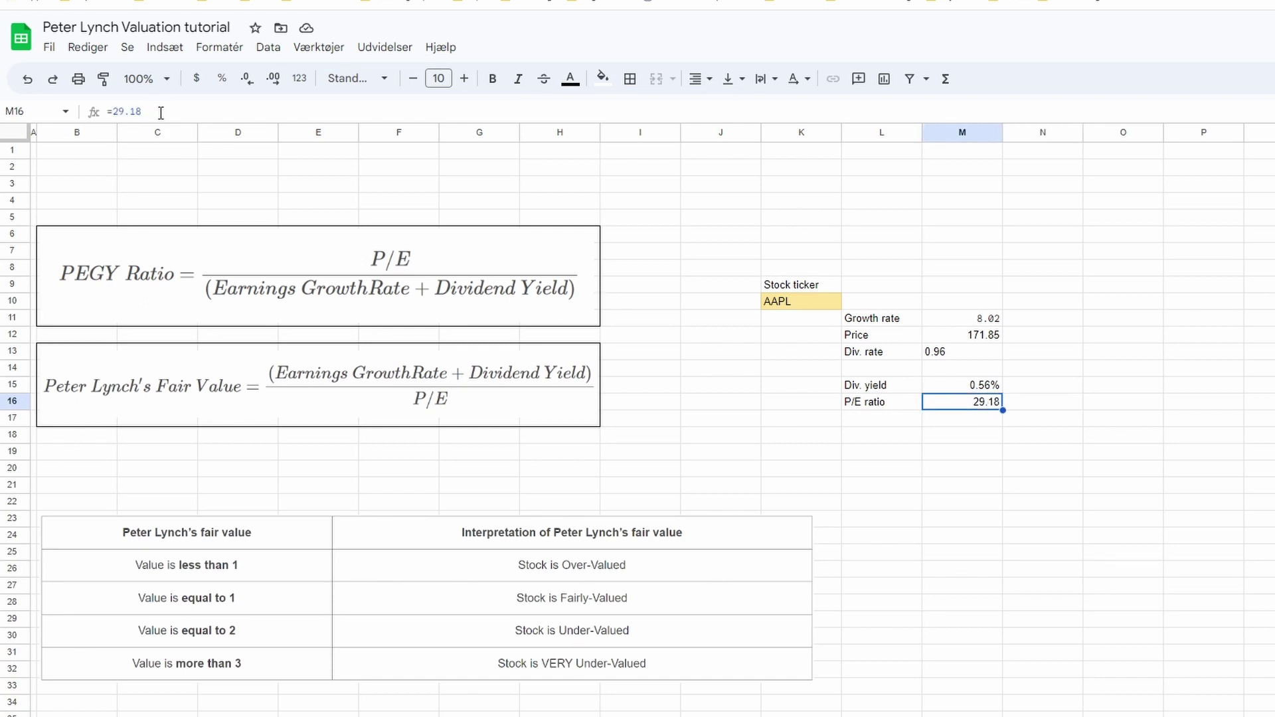
left_click_drag(160, 113, 112, 112)
key("BackSpace")
key("BackSpace")
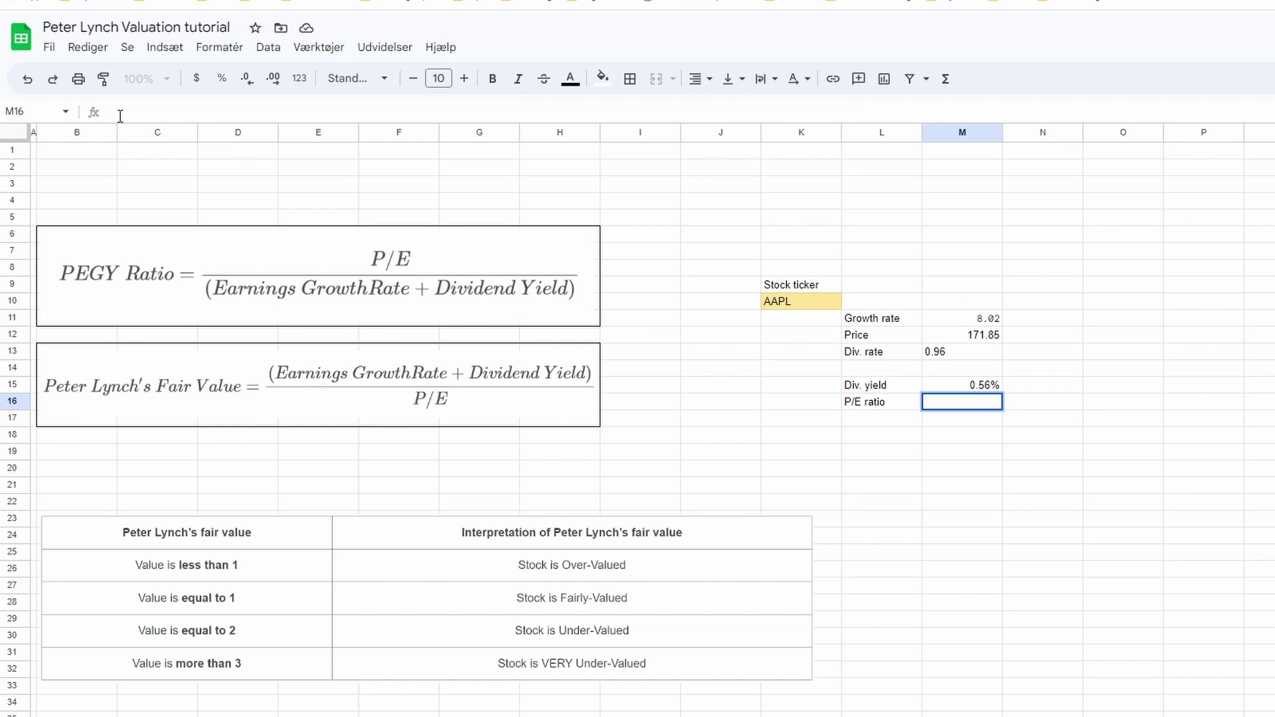
type("=substitute(index(IMPORTHTML(\"http://finviz.com/quote.ashx?t=\"&K10,\"table\", 10),2,4),\"*\",\"\")")
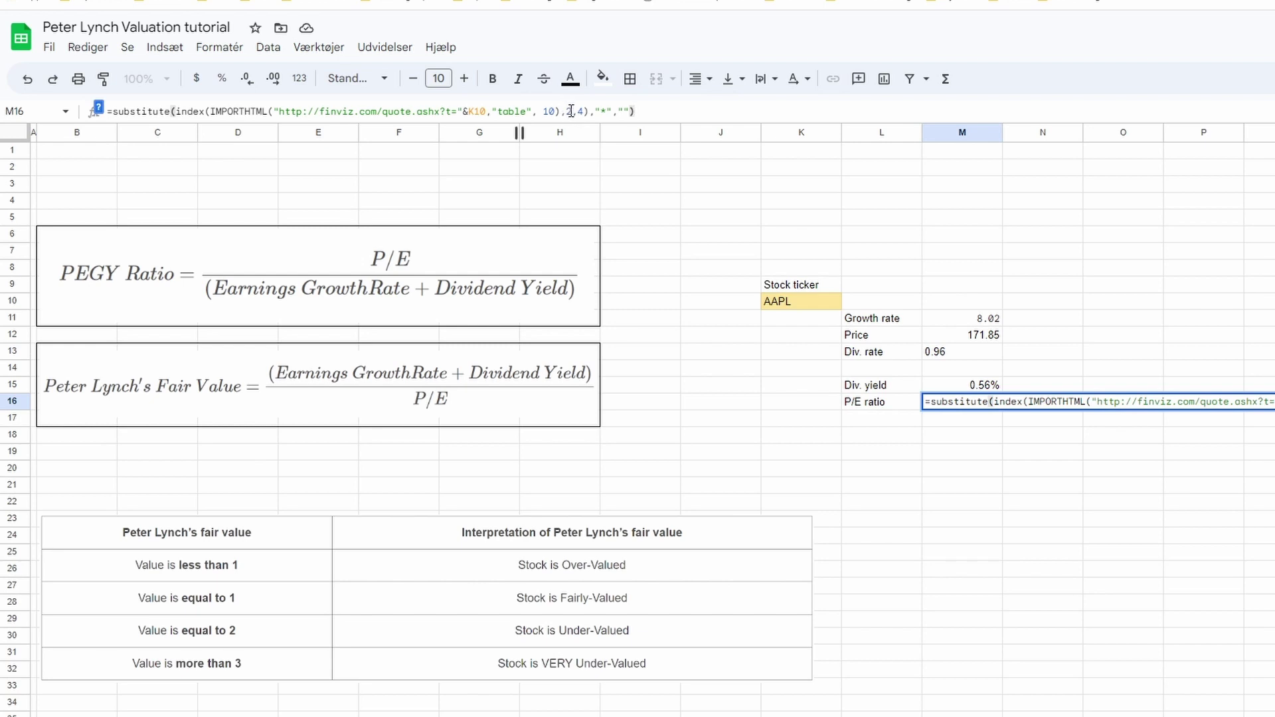
key("Return")
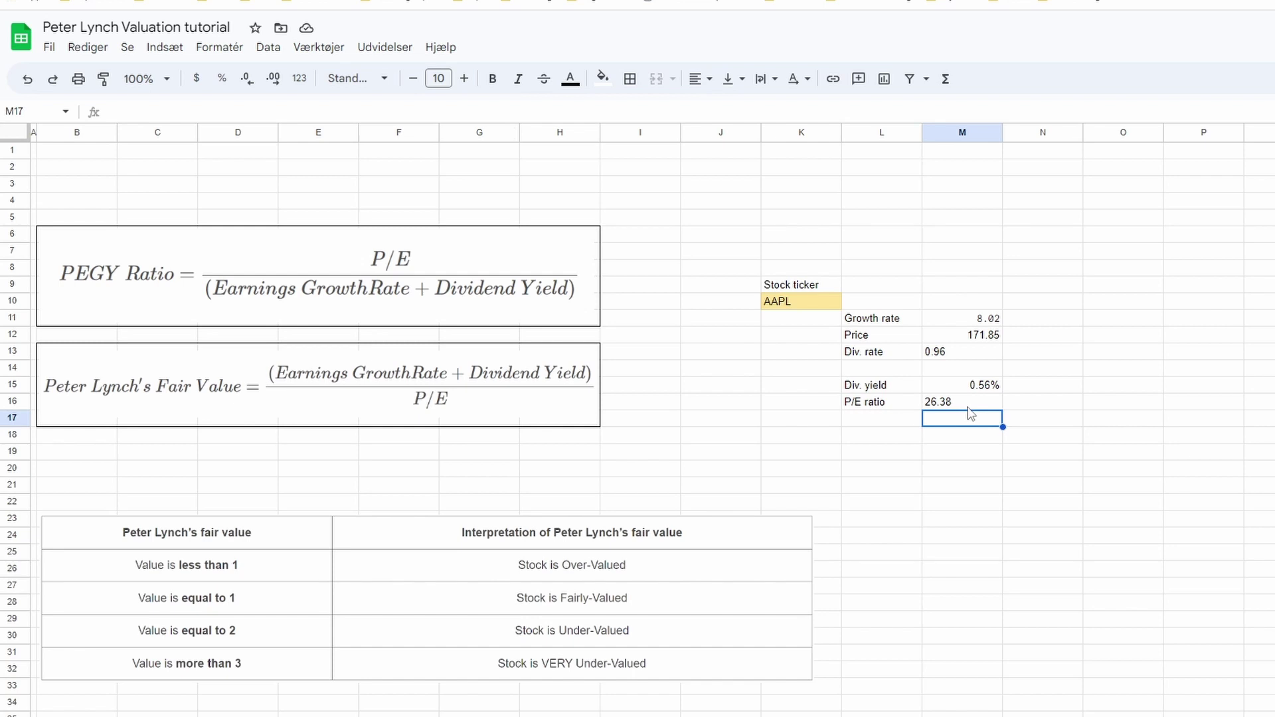
key("Down")
key("Left")
type("Intrins")
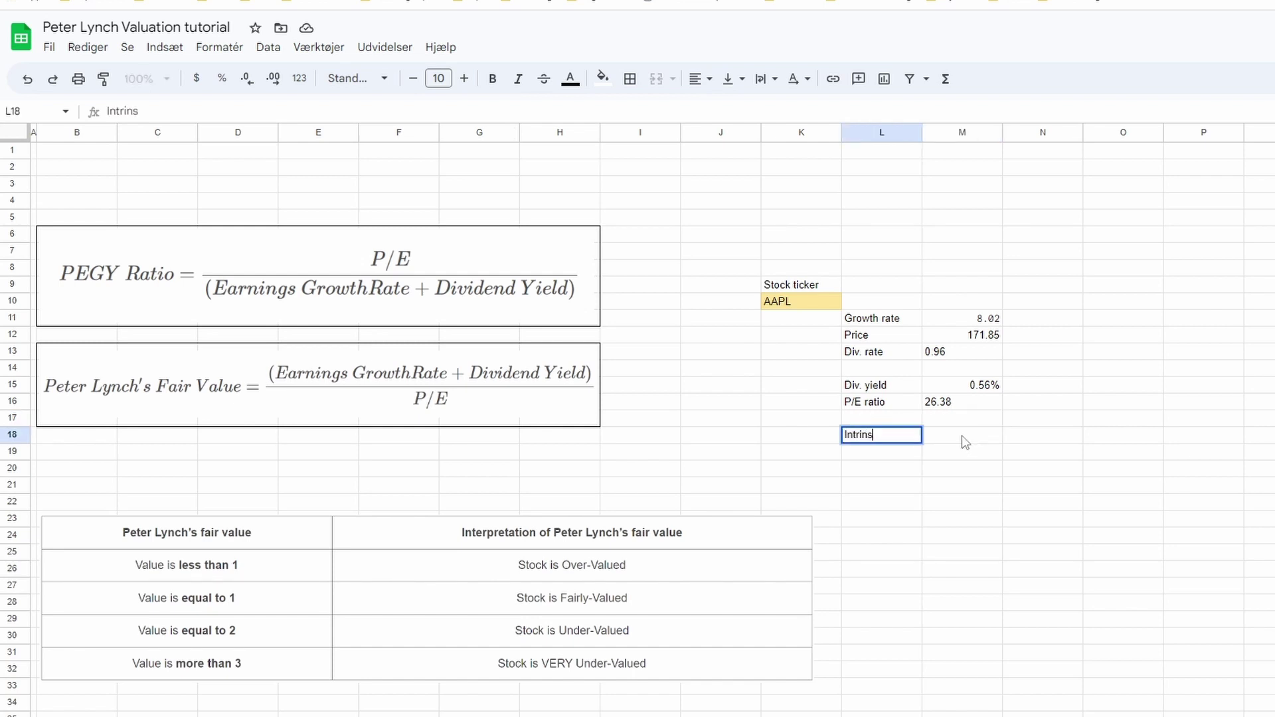
type("ic value")
Label L18 'Intrinsic value' and enter =(M11+M15)/M16*M12 in M18
key("Return")
left_click(961, 436)
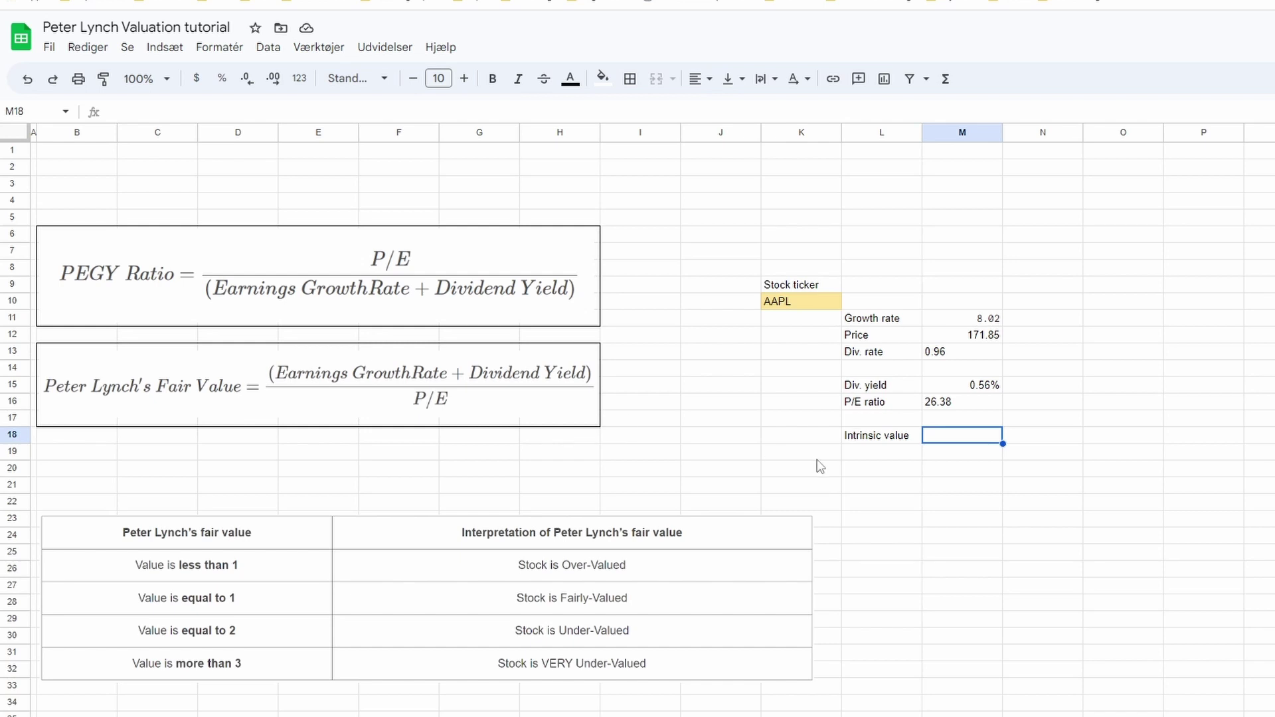
type("=(")
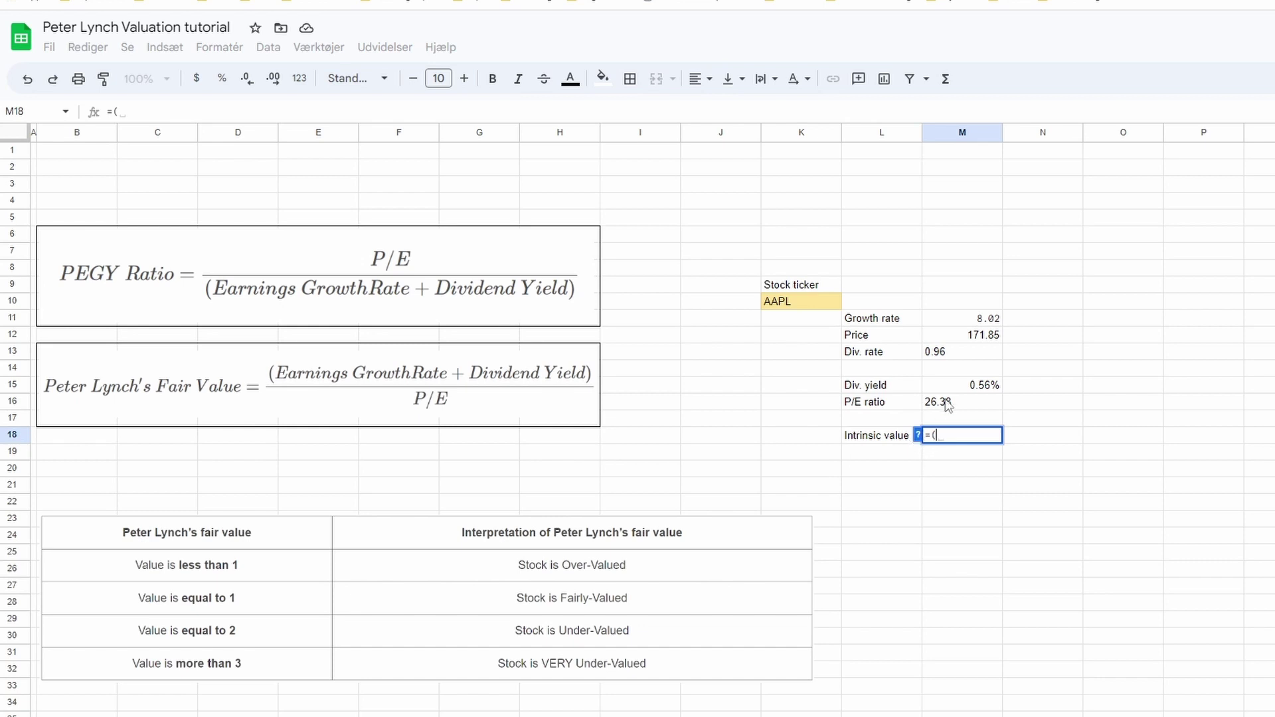
left_click(971, 321)
type("+")
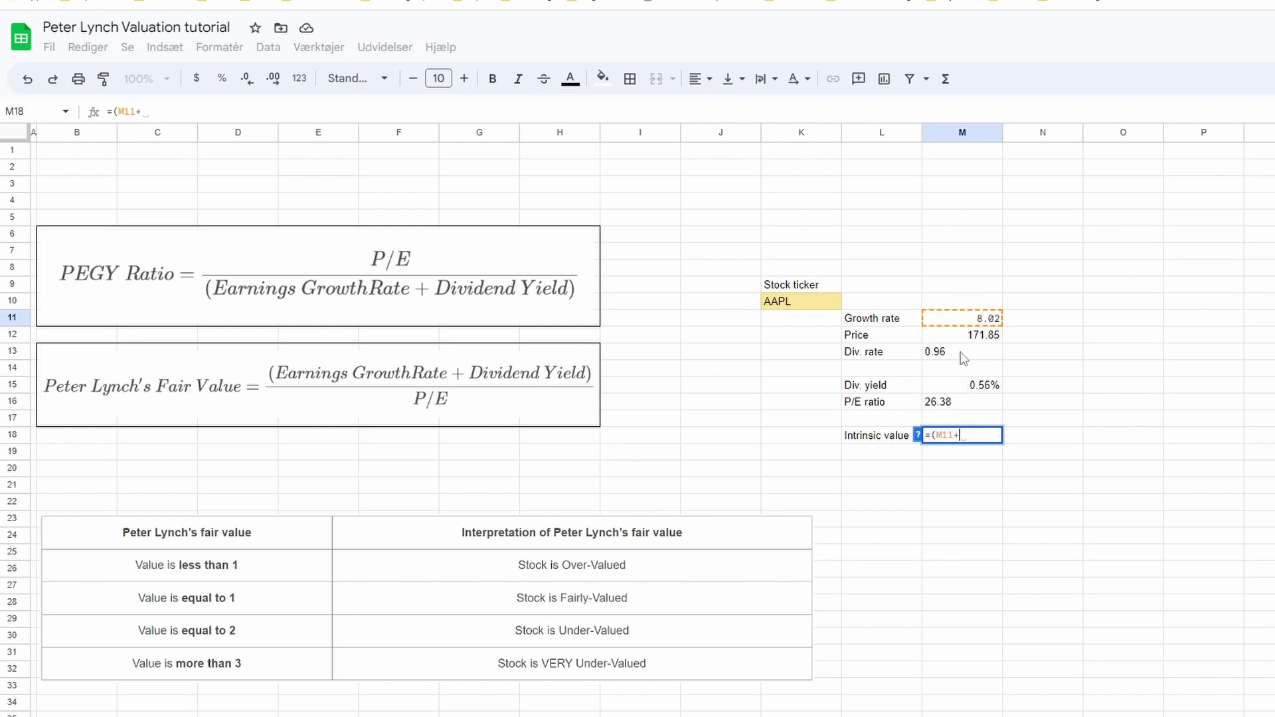
left_click(964, 393)
type(")/")
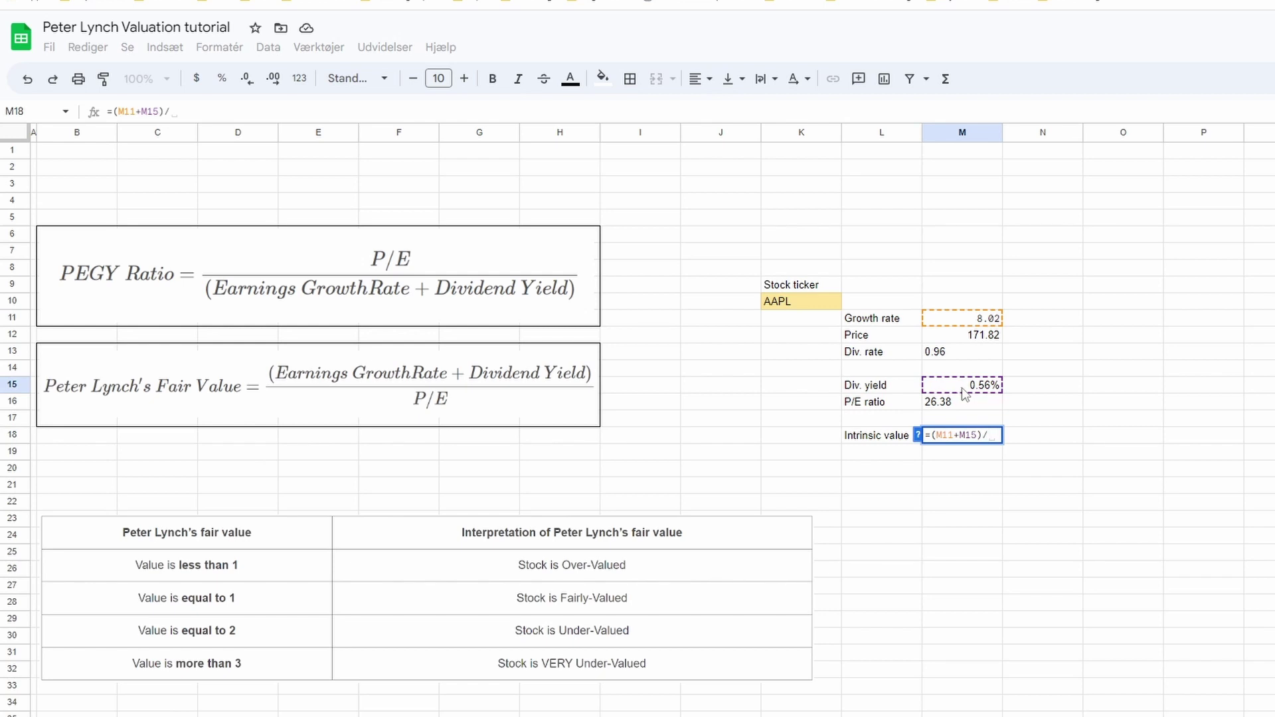
left_click(964, 404)
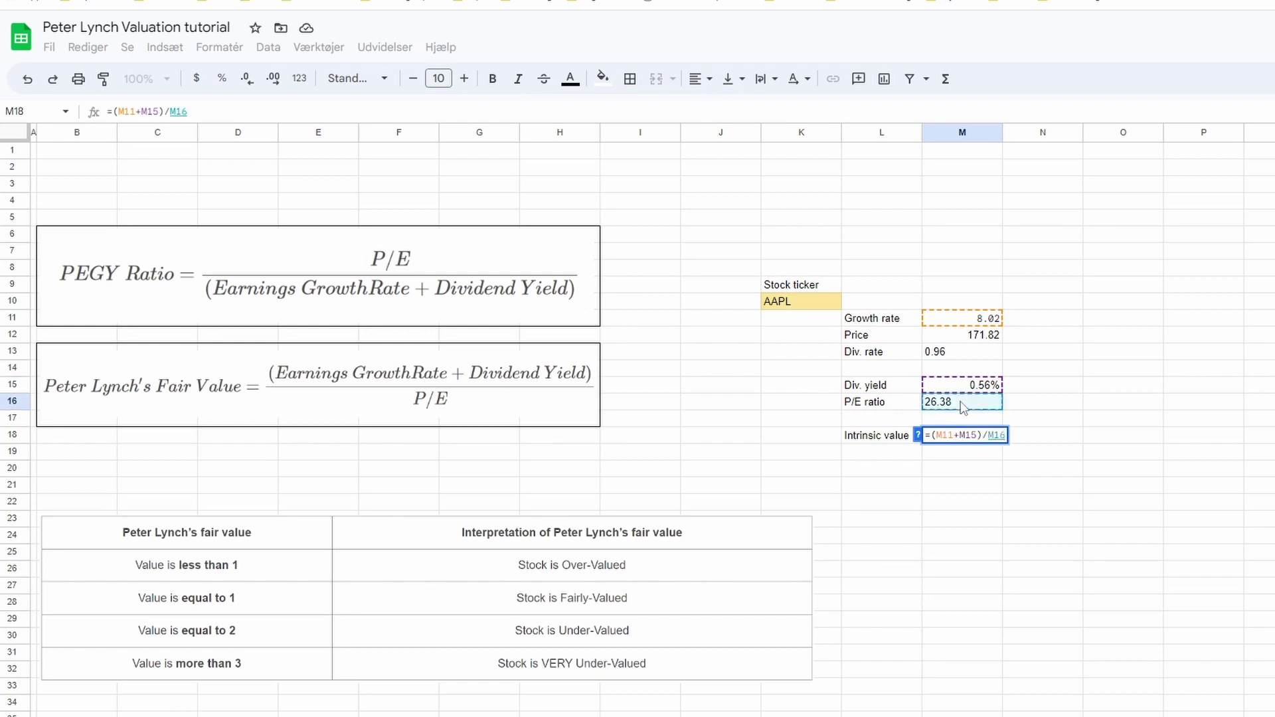
type("*")
left_click(964, 340)
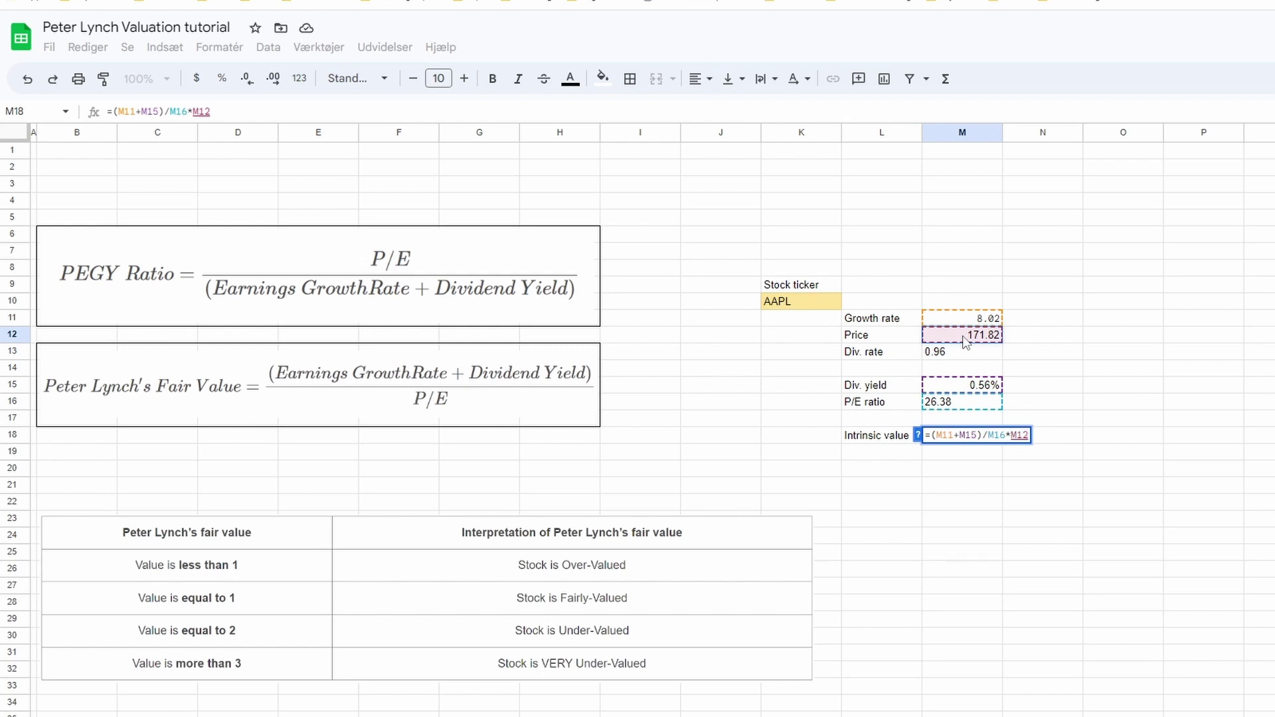
key("Return")
Format the intrinsic value result as US dollars, showing $52.27
left_click(963, 437)
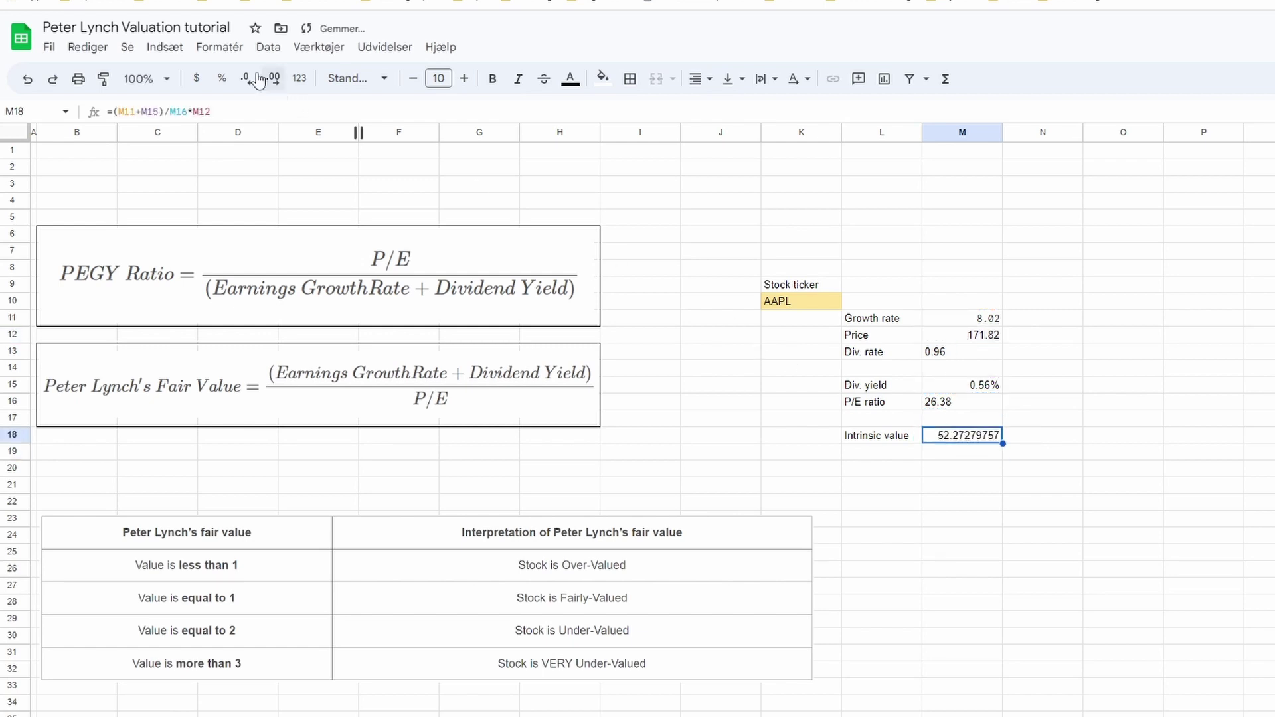
left_click(219, 46)
mouse_move(229, 113)
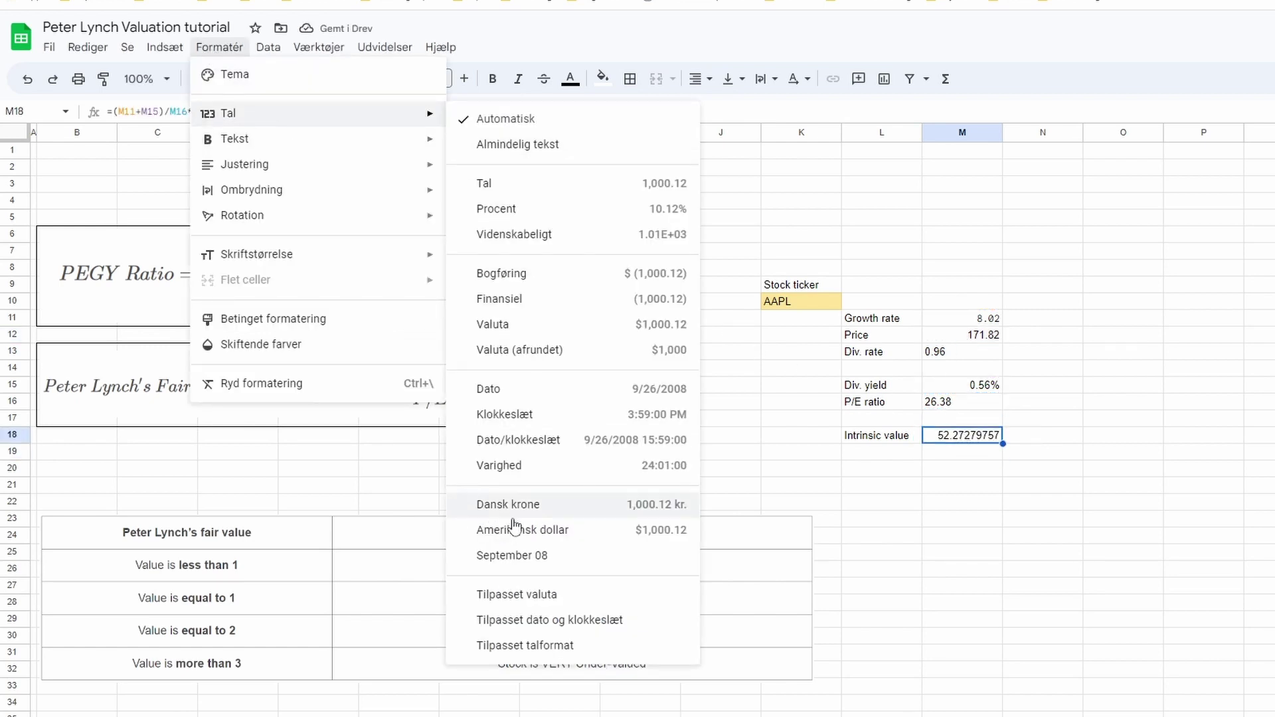
left_click(513, 529)
left_click(1039, 528)
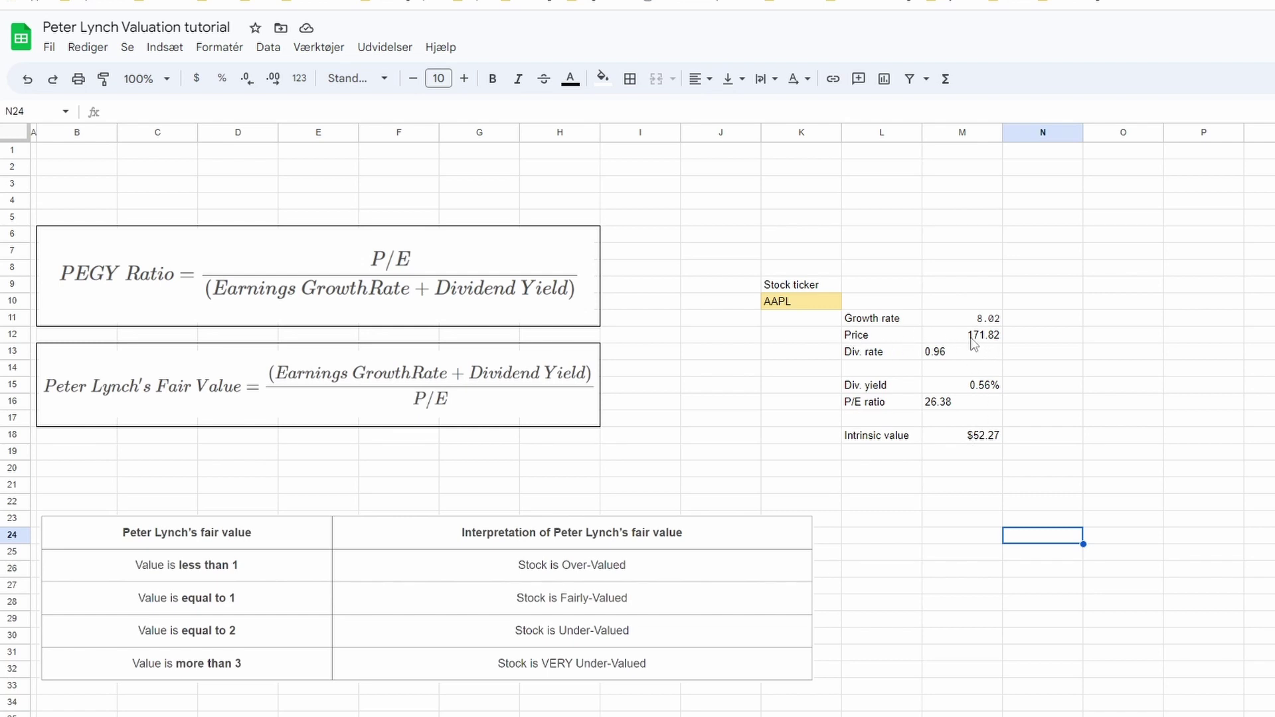
Change the ticker in K10 from AAPL to SWK so all metrics refresh
left_click(798, 406)
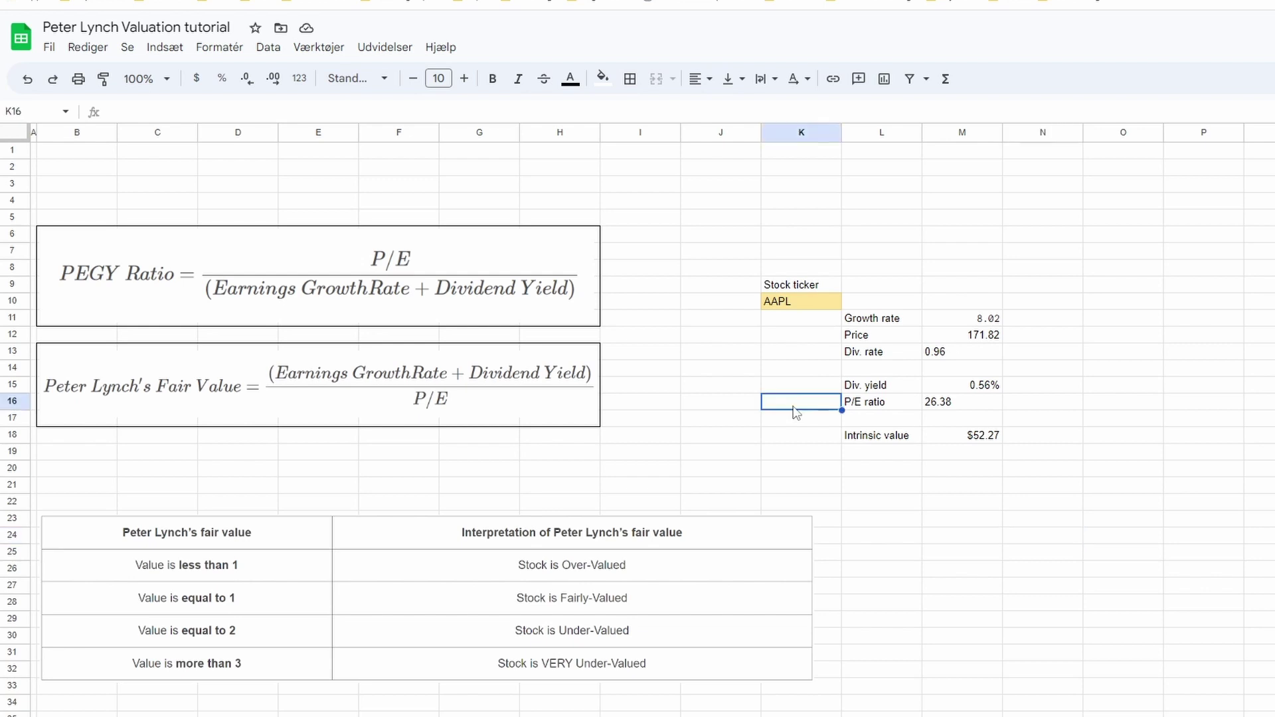
left_click(793, 306)
type("SWK")
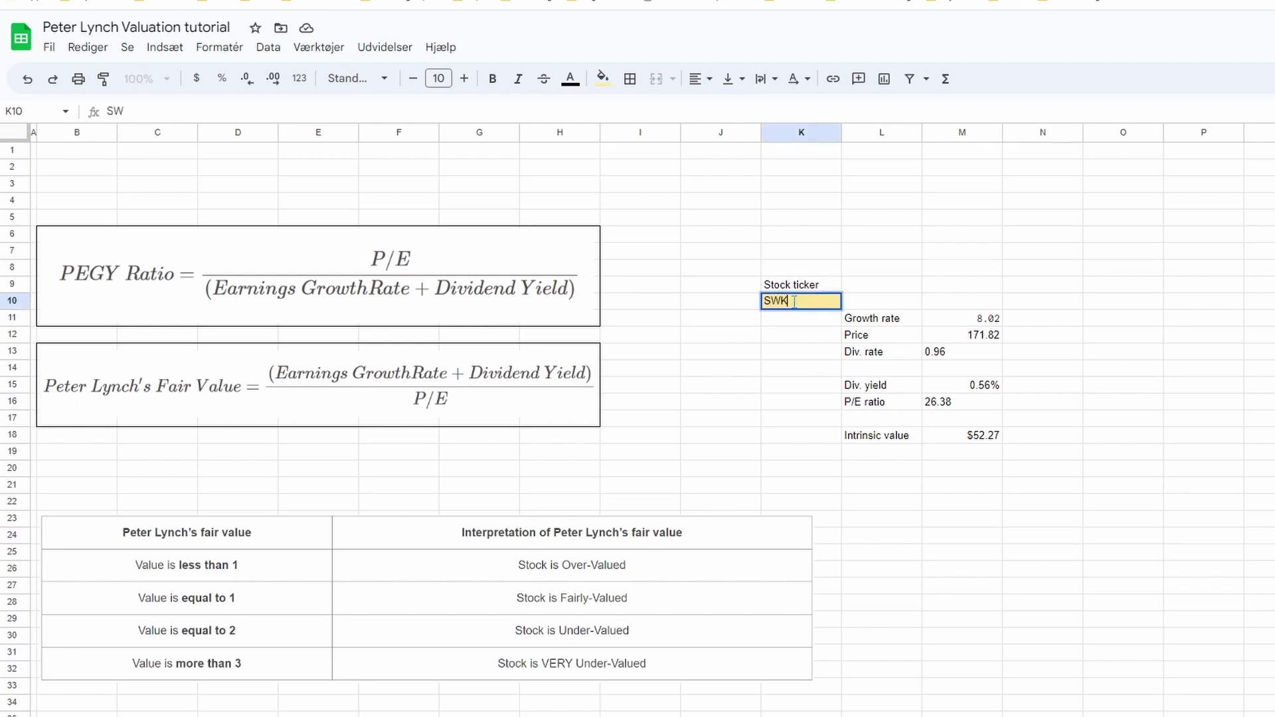
key("Return")
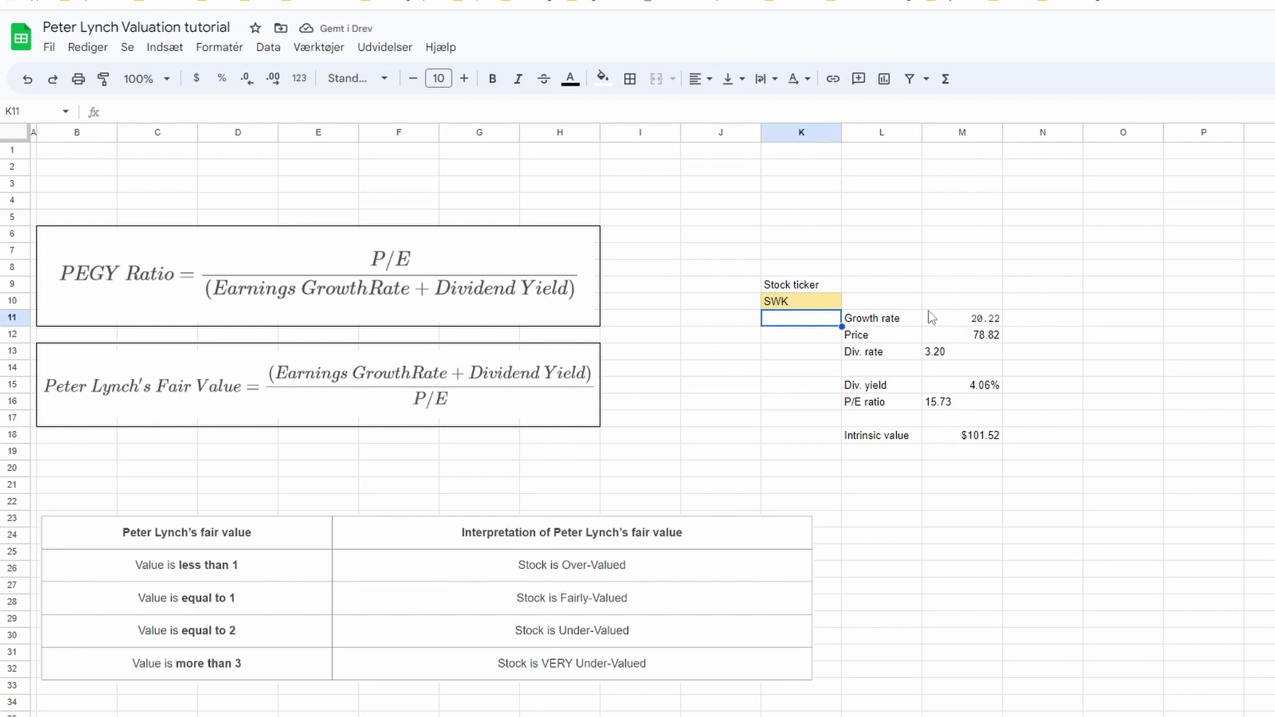
Right-align the metric values in M11:M19, then select the Price and Intrinsic value rows
left_click_drag(943, 319, 947, 454)
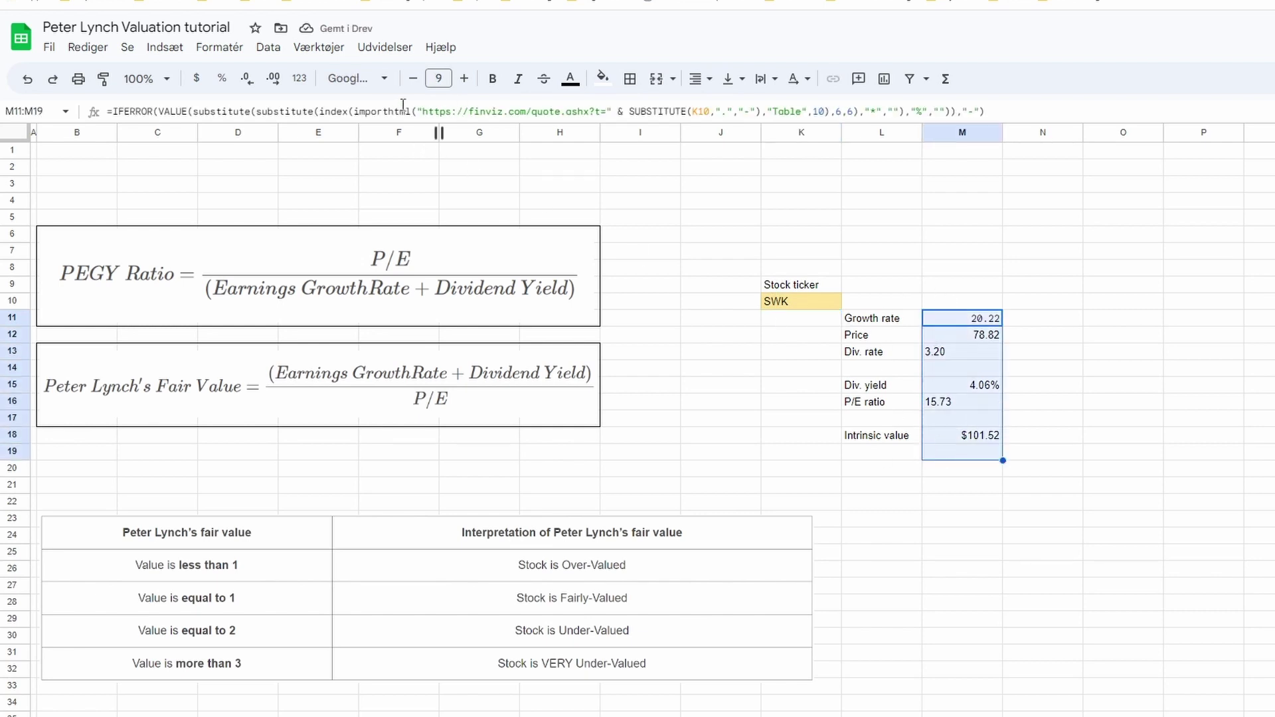
left_click(700, 80)
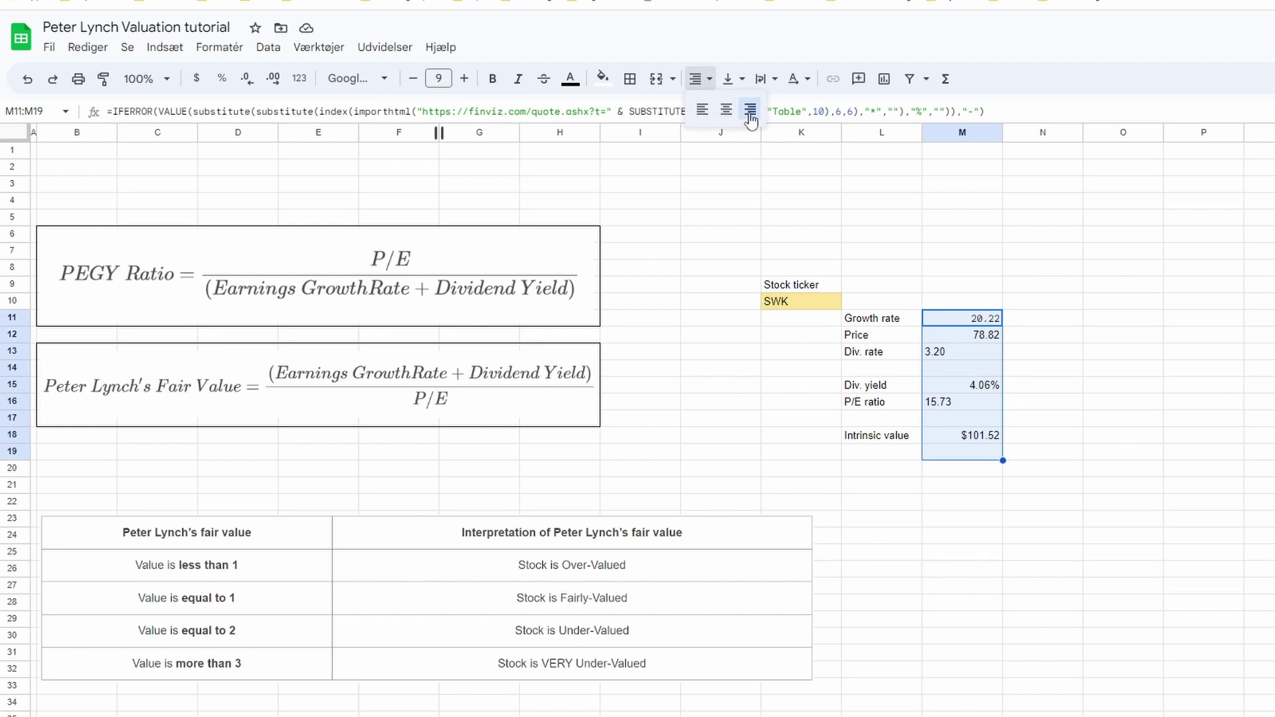
left_click(749, 109)
left_click(1096, 301)
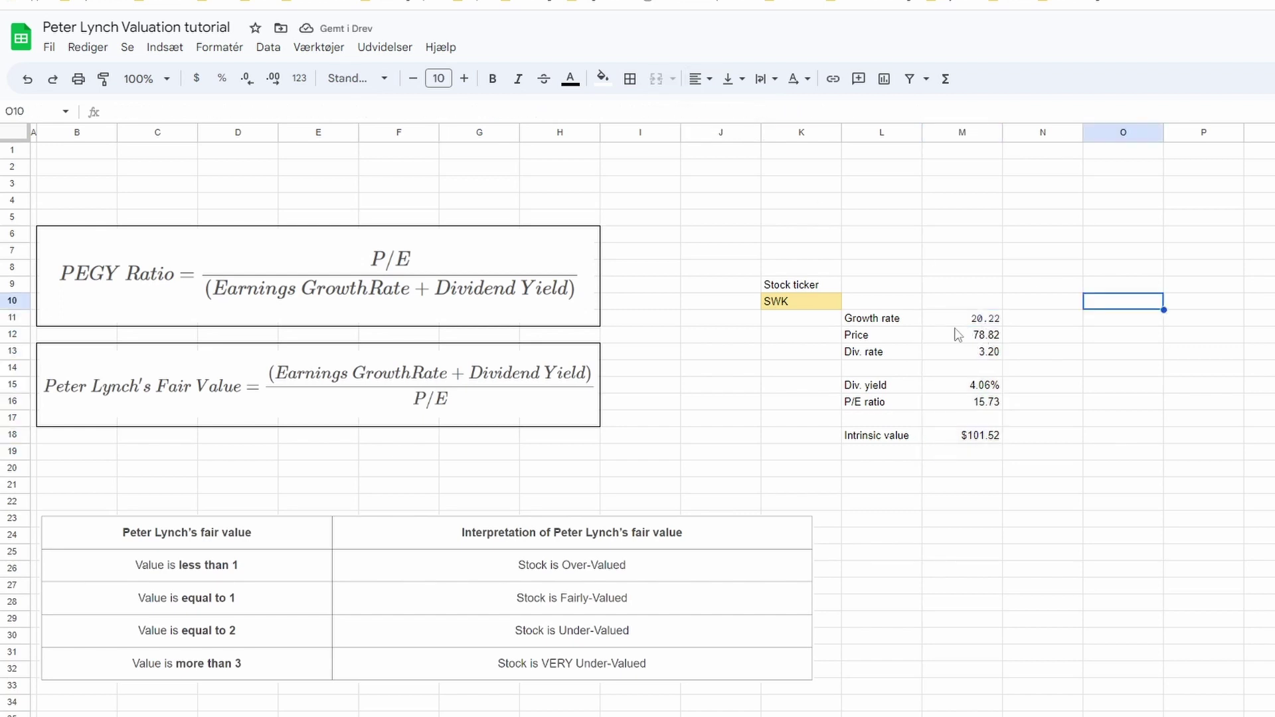
left_click_drag(853, 340, 971, 341)
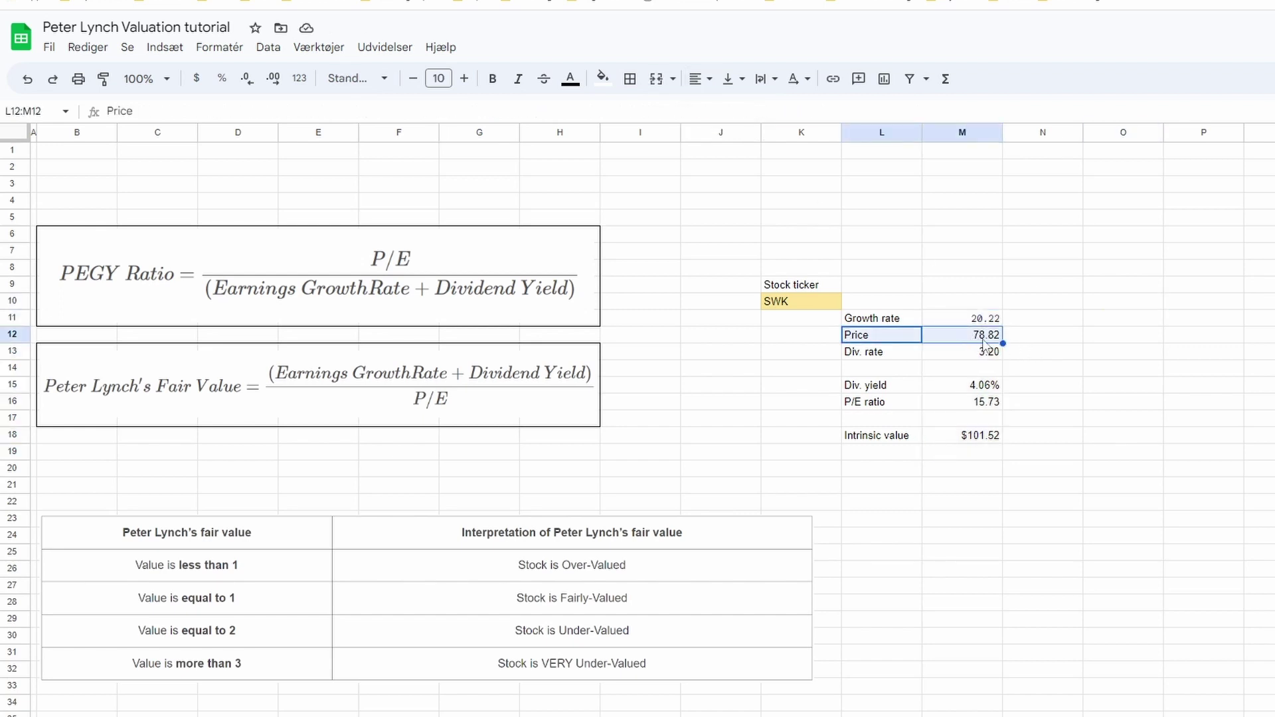
left_click_drag(872, 445, 966, 443)
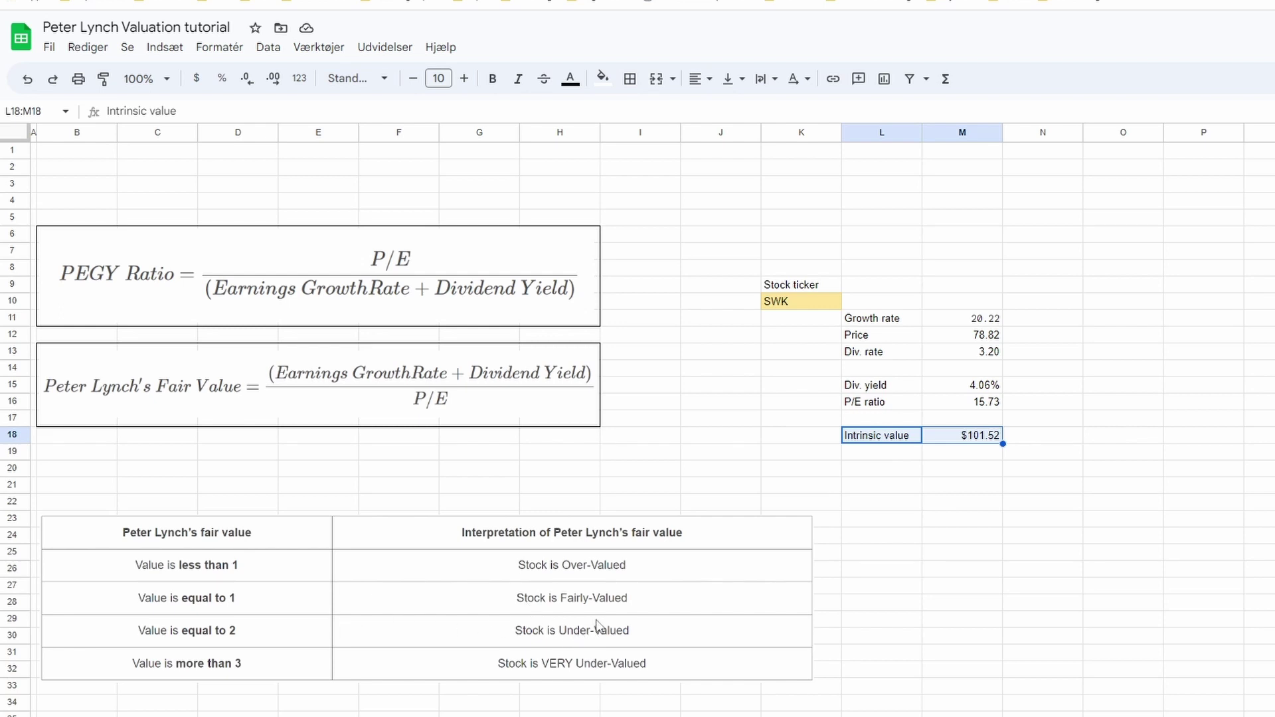
left_click(972, 469)
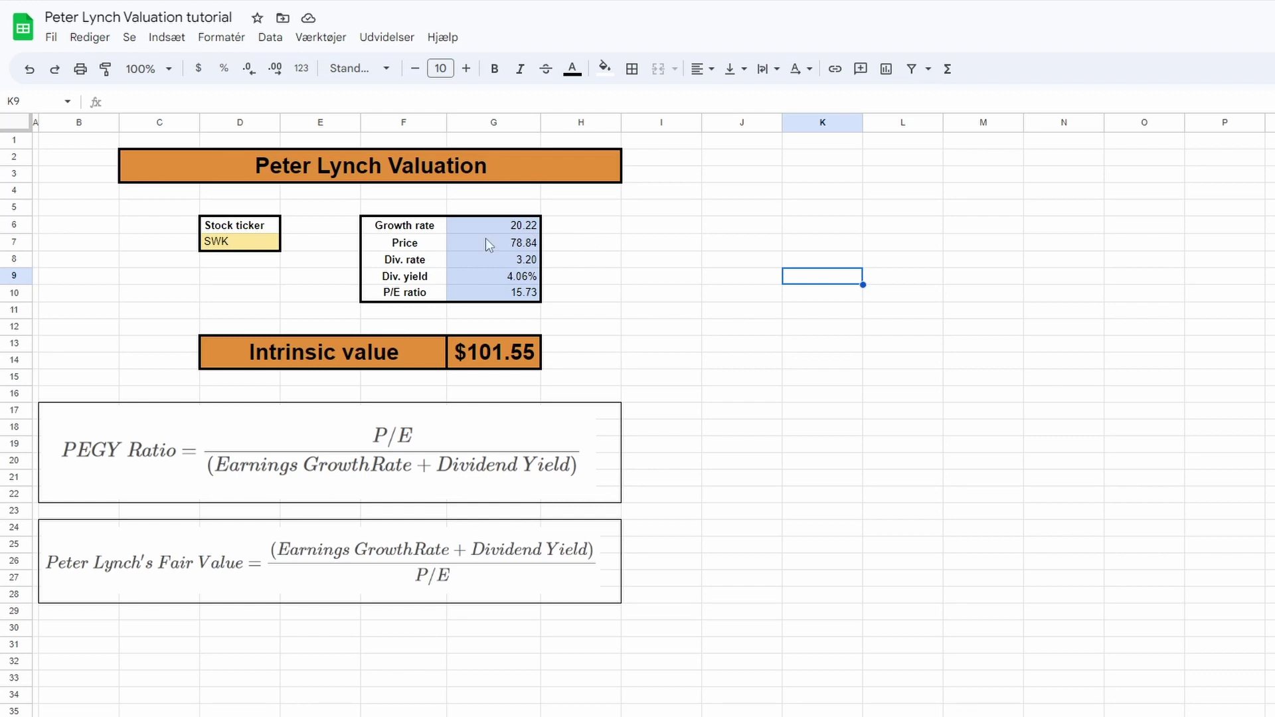
Try the tickers LOW, HD and MSFT in the ticker cell in turn
left_click(249, 246)
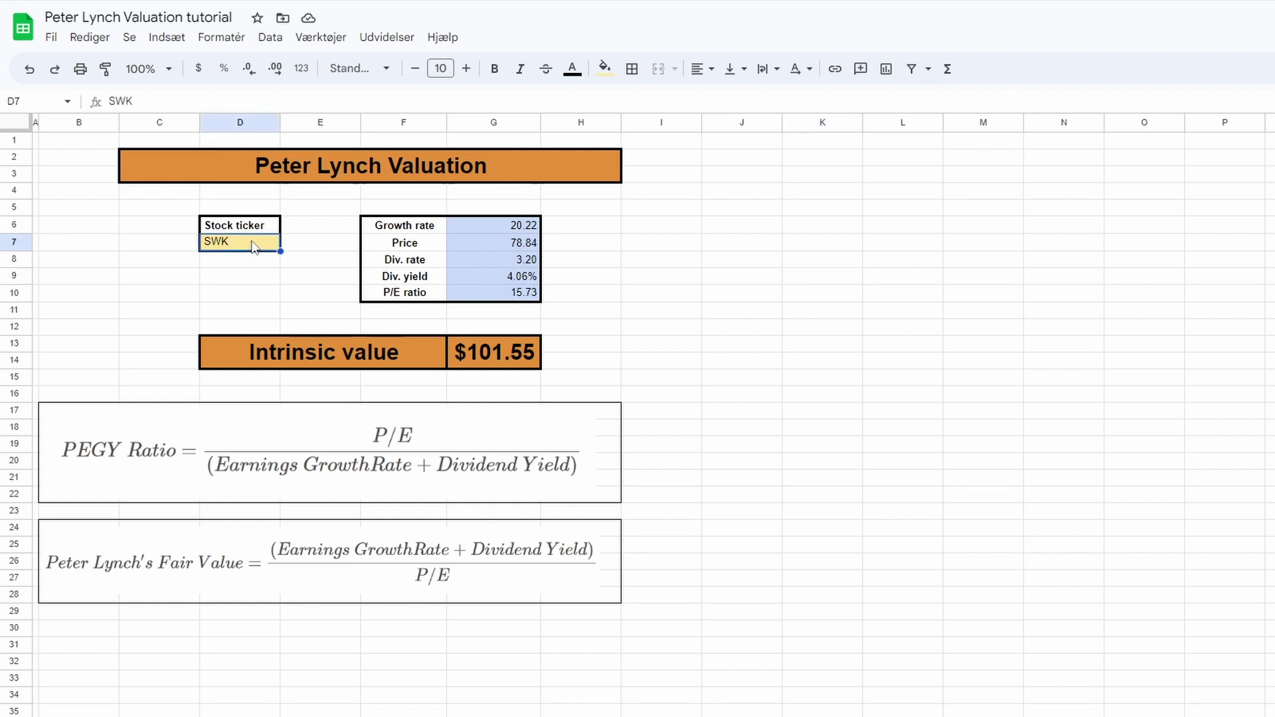
type("LOW")
key("Return")
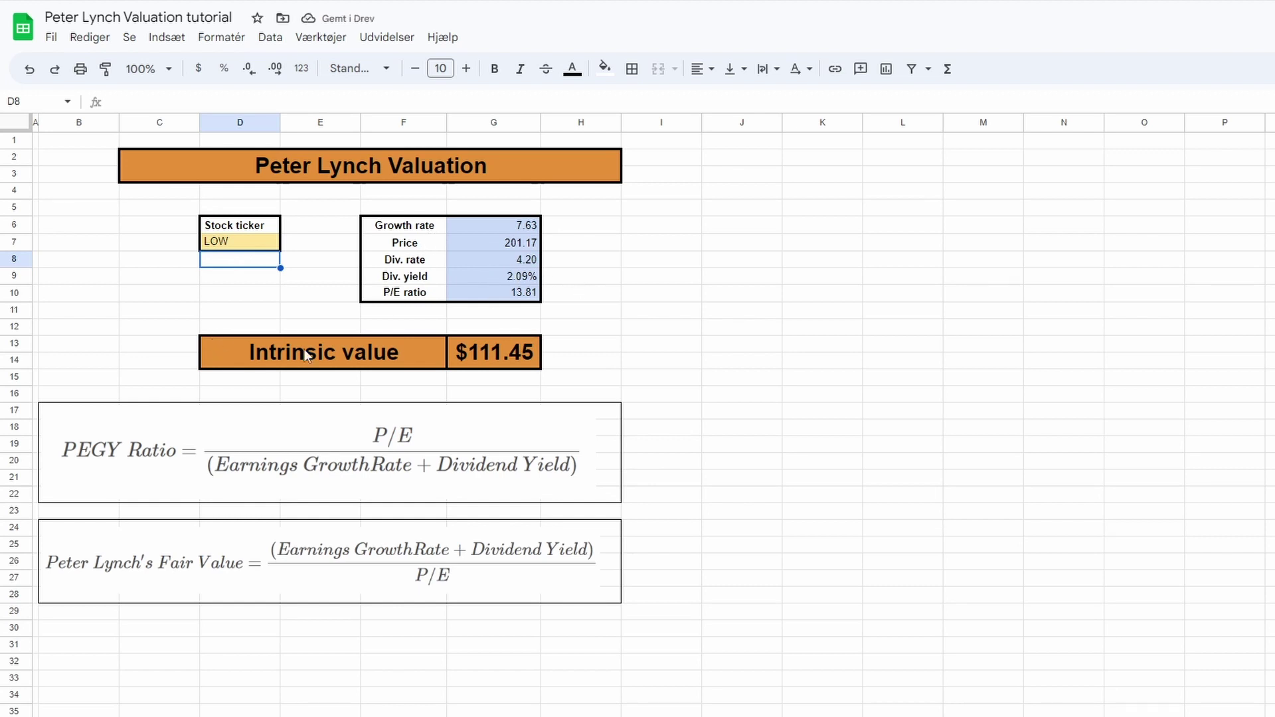
left_click(239, 252)
type("HD")
key("Return")
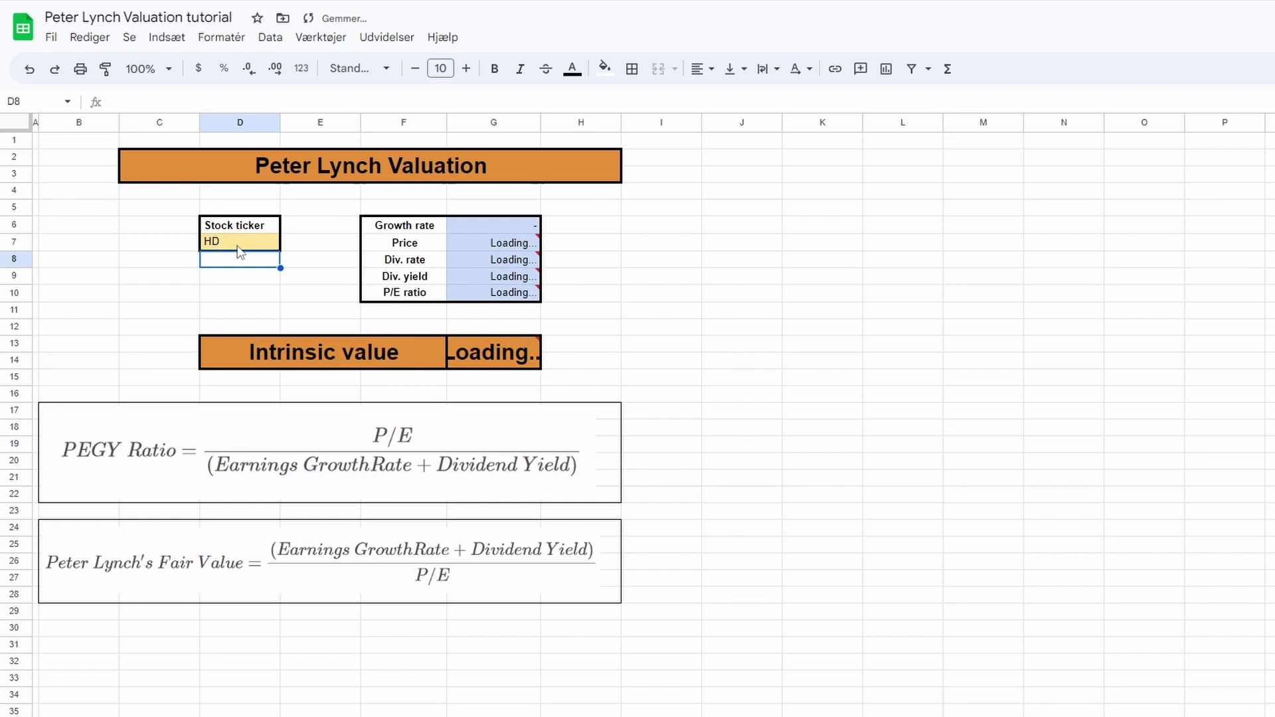
left_click(233, 245)
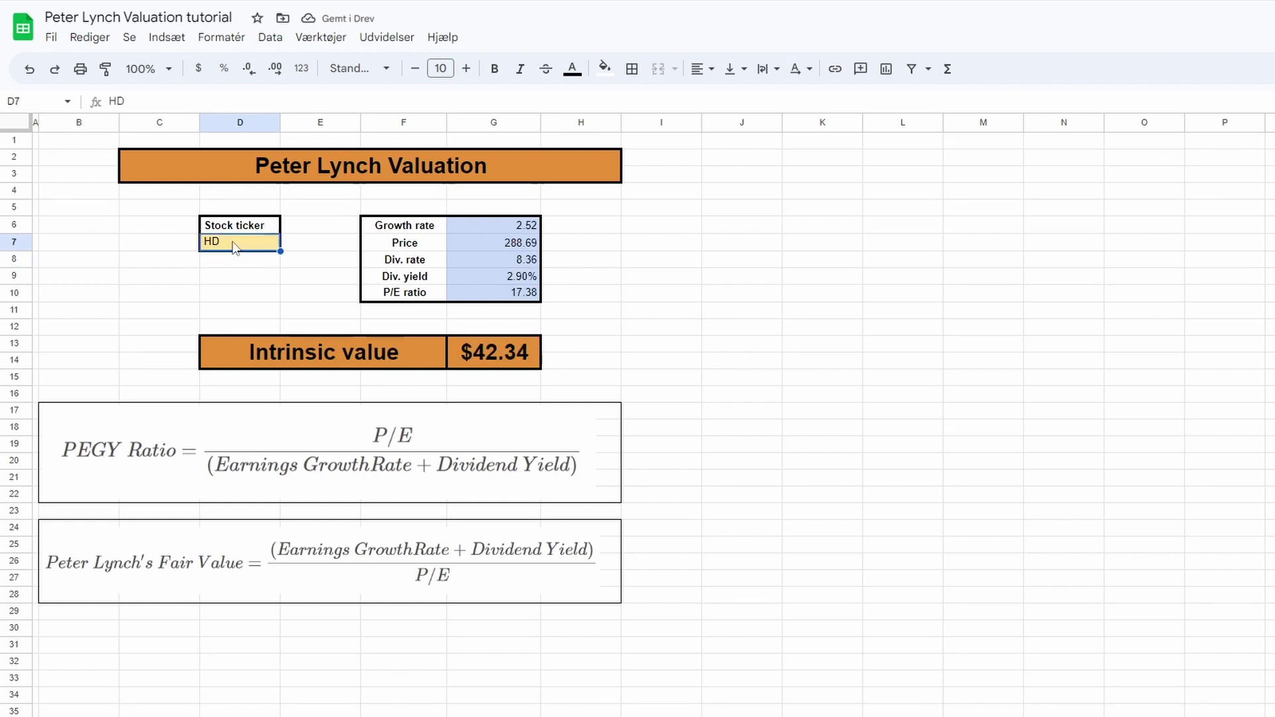
type("MSFT")
key("Return")
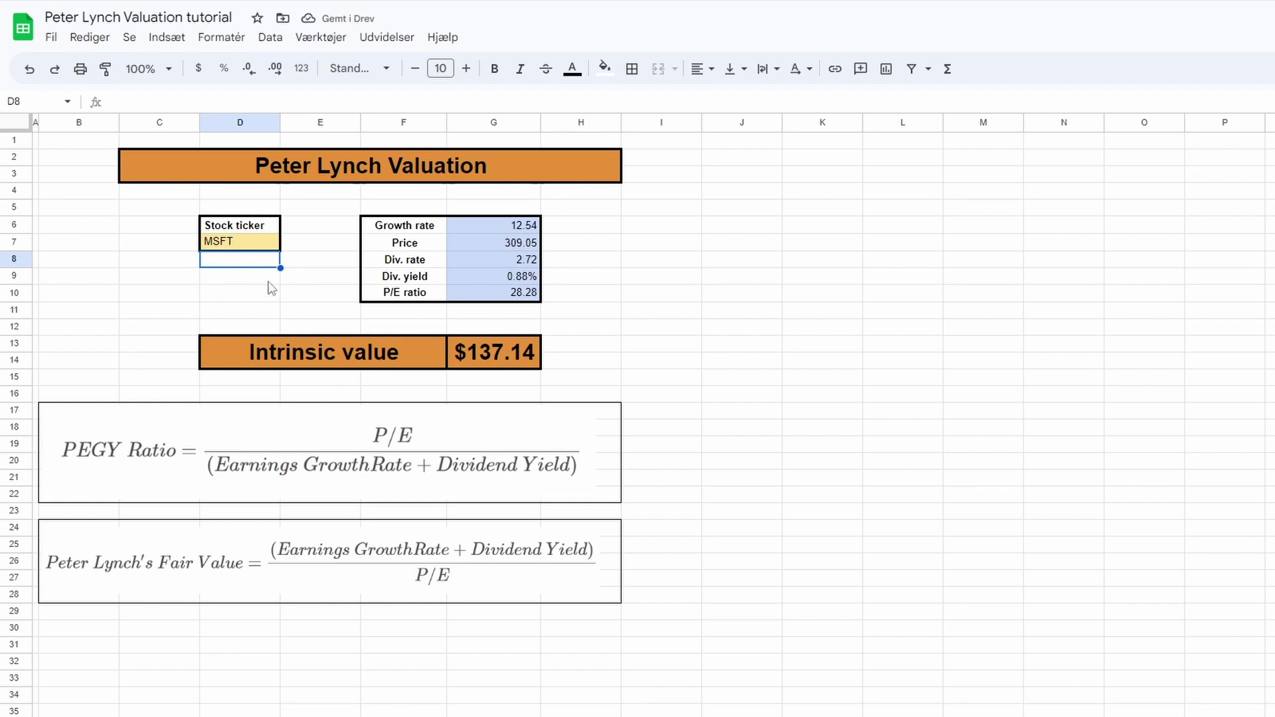
Set the ticker back to SWK
left_click(215, 246)
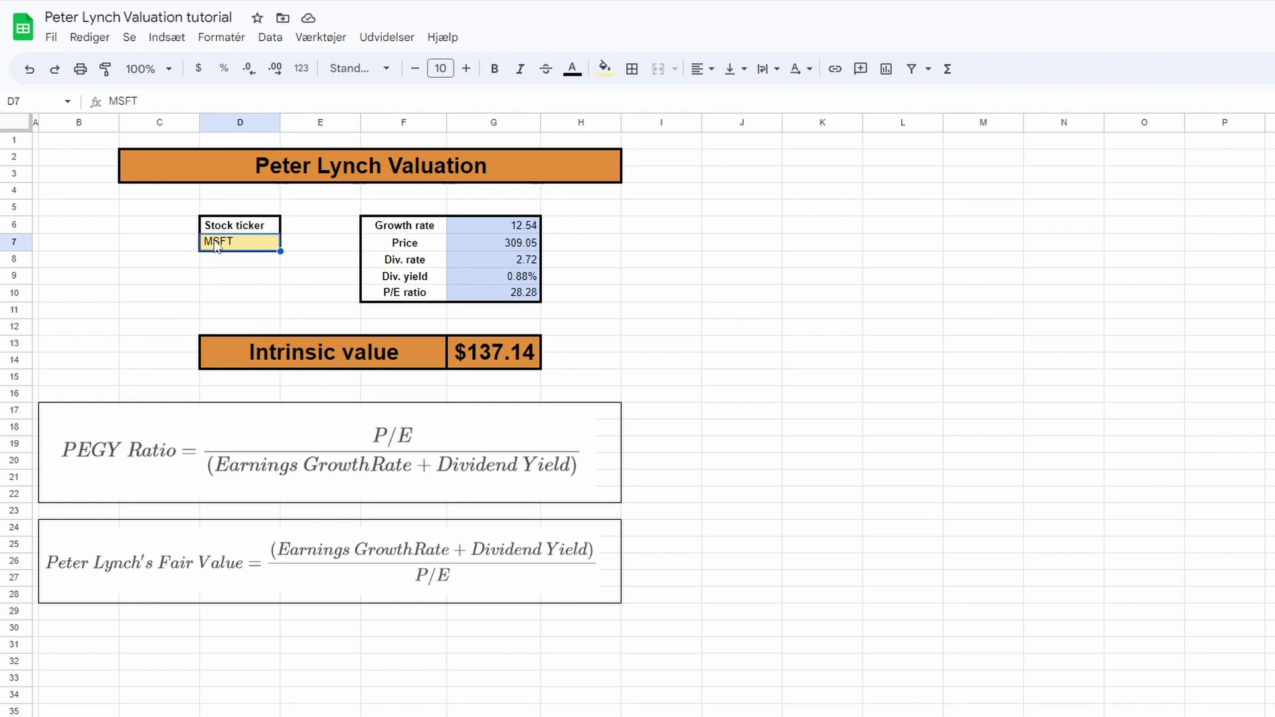
double_click(216, 246)
type("SWK")
key("Return")
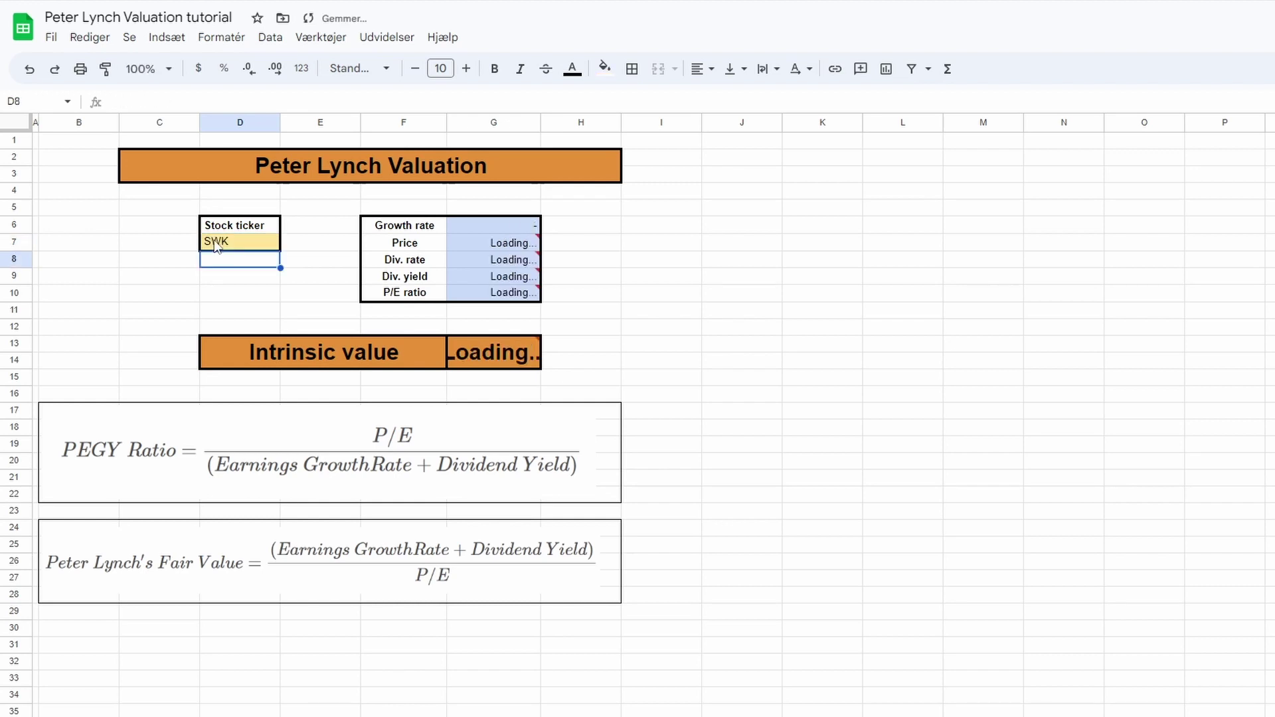